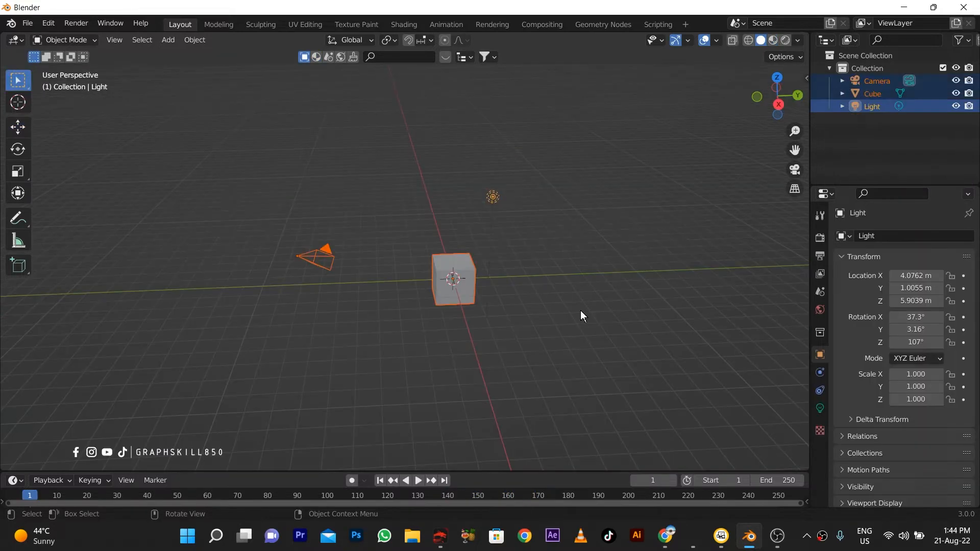
# - Delete the default camera, cube and light, and add a torus mesh at the world origin
pyautogui.press('Delete')
pyautogui.scroll(2, 513, 314)
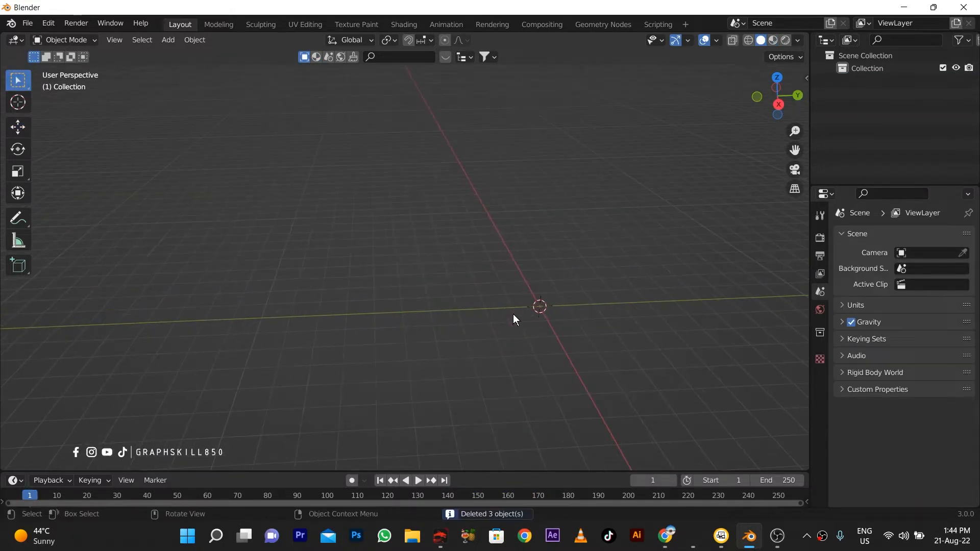
pyautogui.hotkey('shift', 'a')
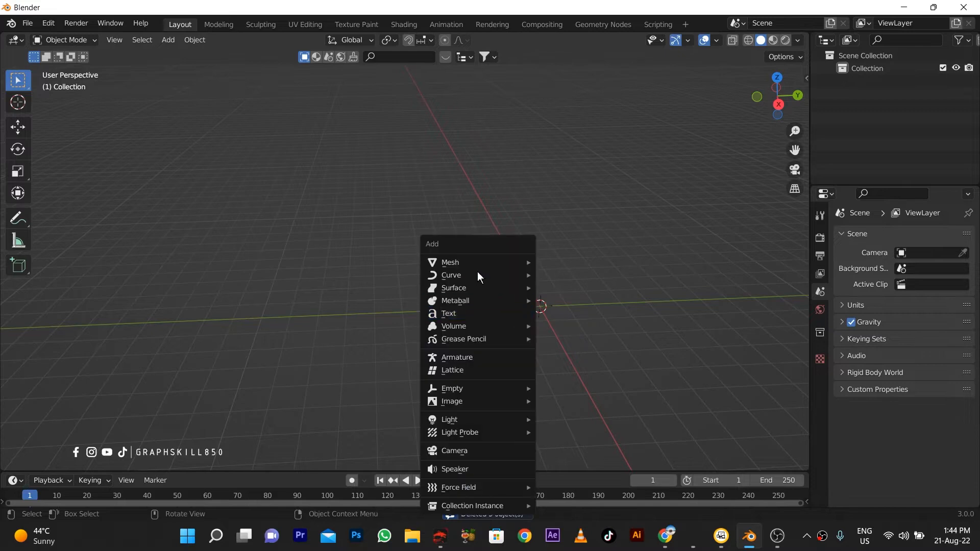
pyautogui.moveTo(489, 262)
pyautogui.click(592, 352)
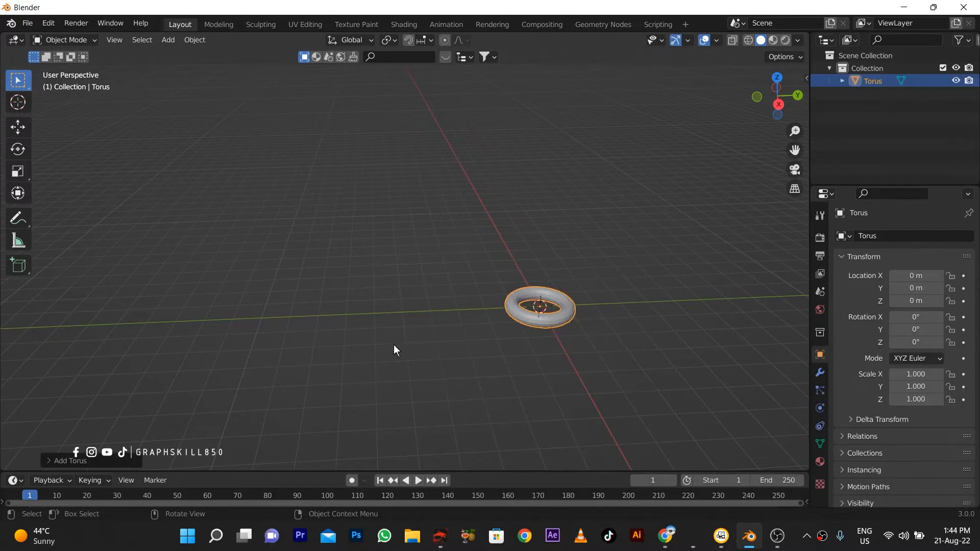
# - Set the torus to 52 major segments, 28 minor segments and a minor radius of 0.3 m
pyautogui.click(102, 461)
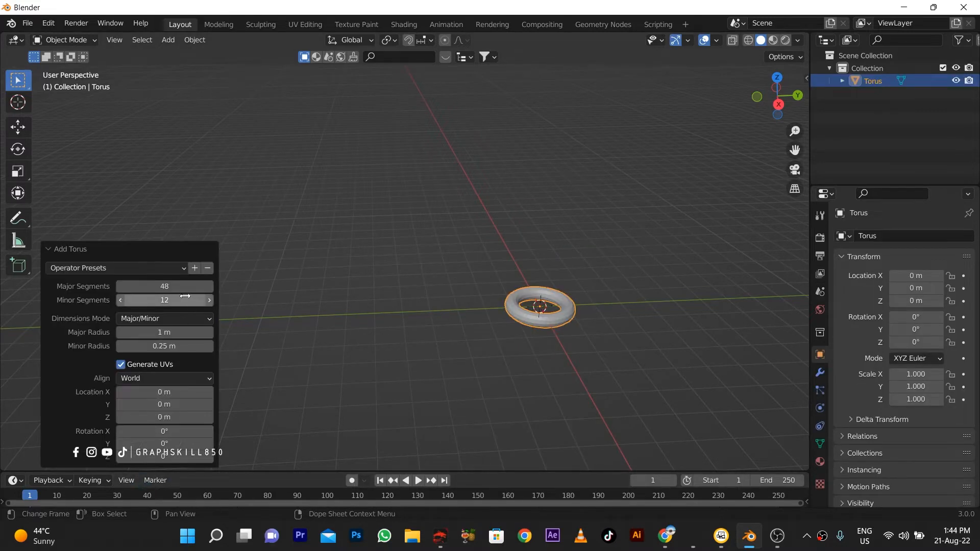
pyautogui.moveTo(165, 287); pyautogui.dragTo(178, 286)
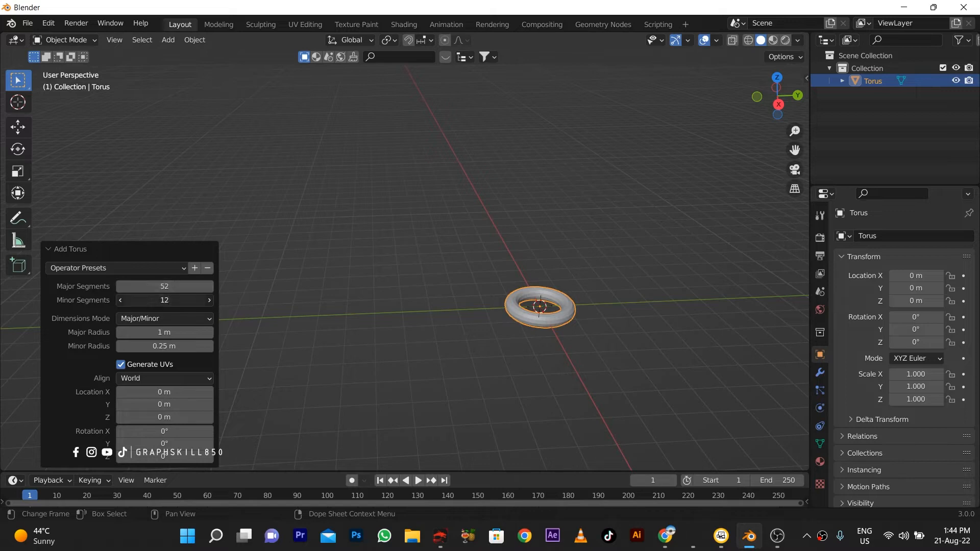
pyautogui.moveTo(160, 332)
pyautogui.mouseDown()
pyautogui.moveTo(166, 346)
pyautogui.moveTo(158, 346)
pyautogui.moveTo(169, 346)
pyautogui.mouseUp()
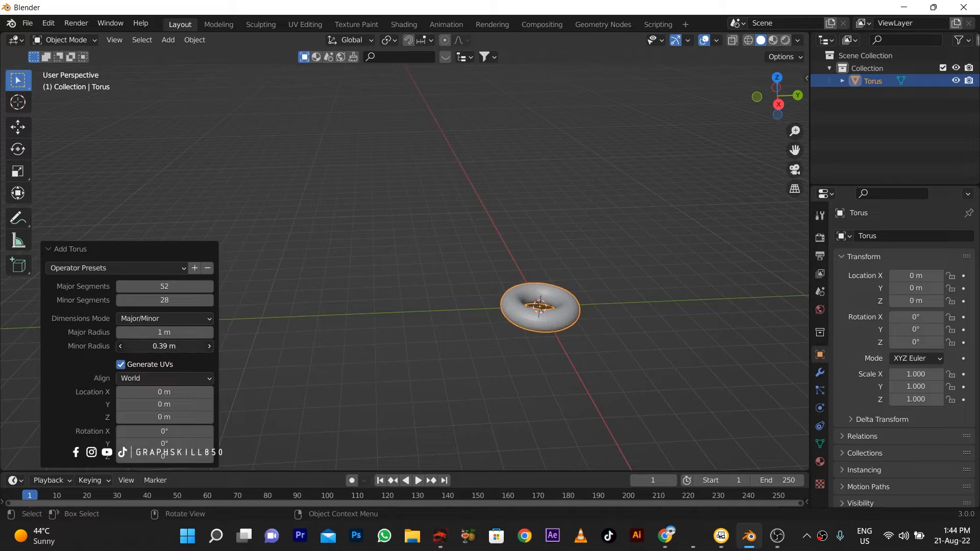
pyautogui.moveTo(165, 346); pyautogui.dragTo(159, 346)
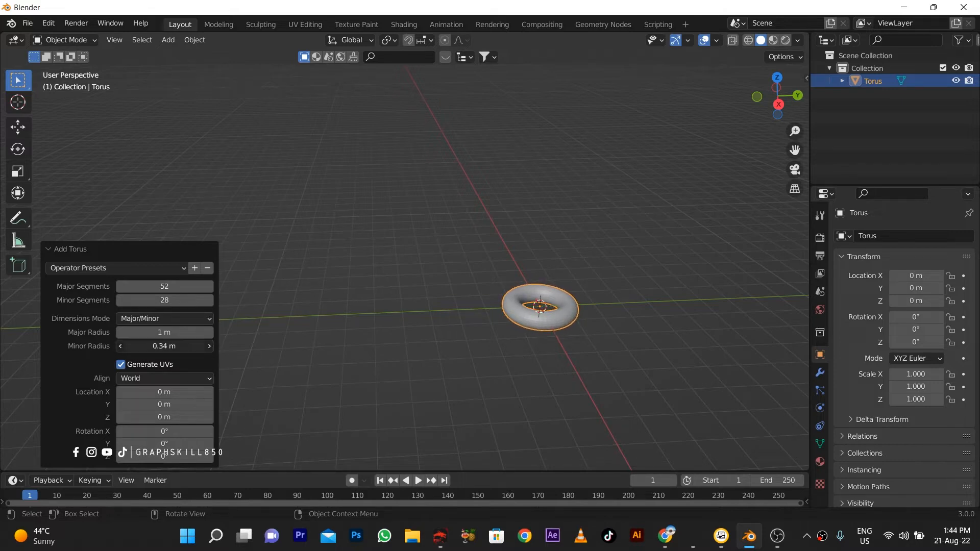
pyautogui.moveTo(165, 346); pyautogui.dragTo(159, 346)
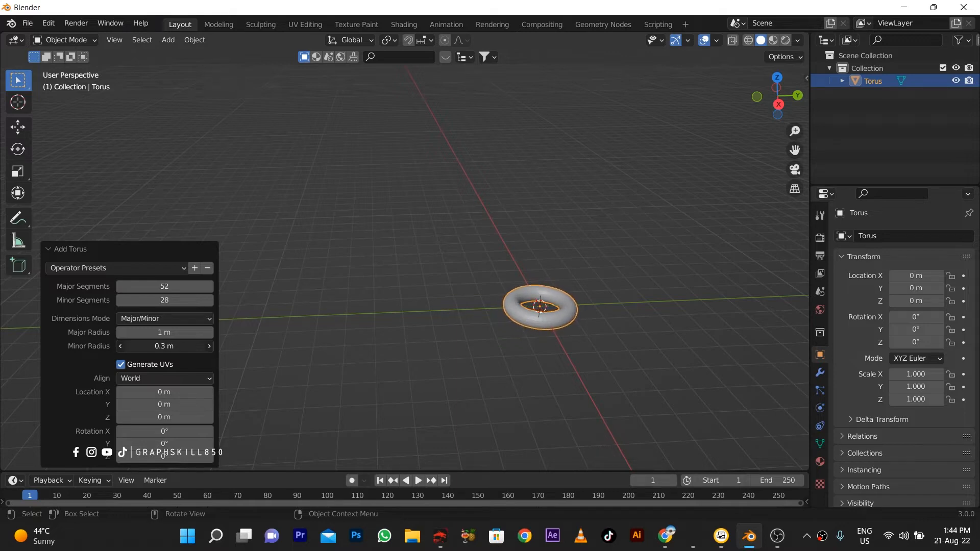
# - Rotate the torus 90° around the Y axis so that it stands upright
pyautogui.press('KP_7')
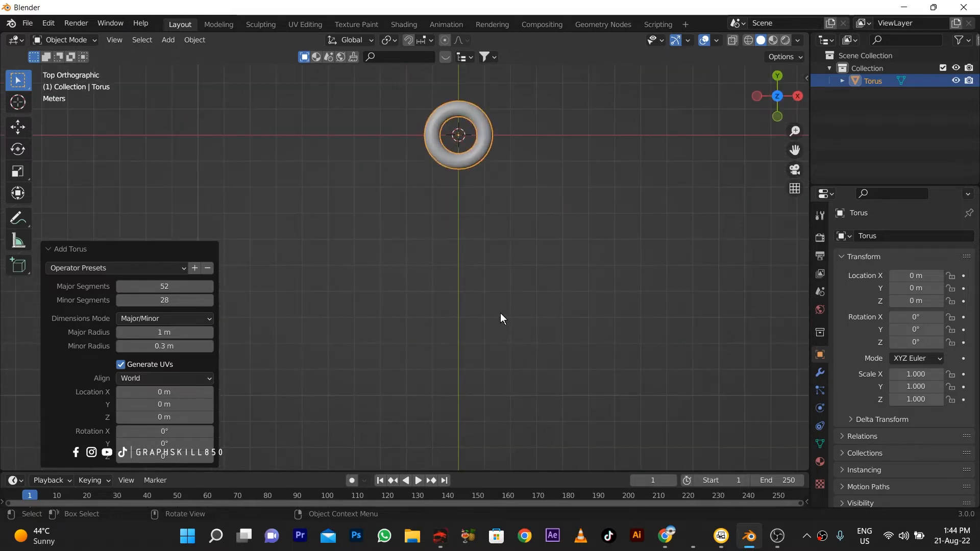
pyautogui.keyDown('shift'); pyautogui.moveTo(471, 247); pyautogui.dragTo(400, 268, button='middle'); pyautogui.keyUp('shift')
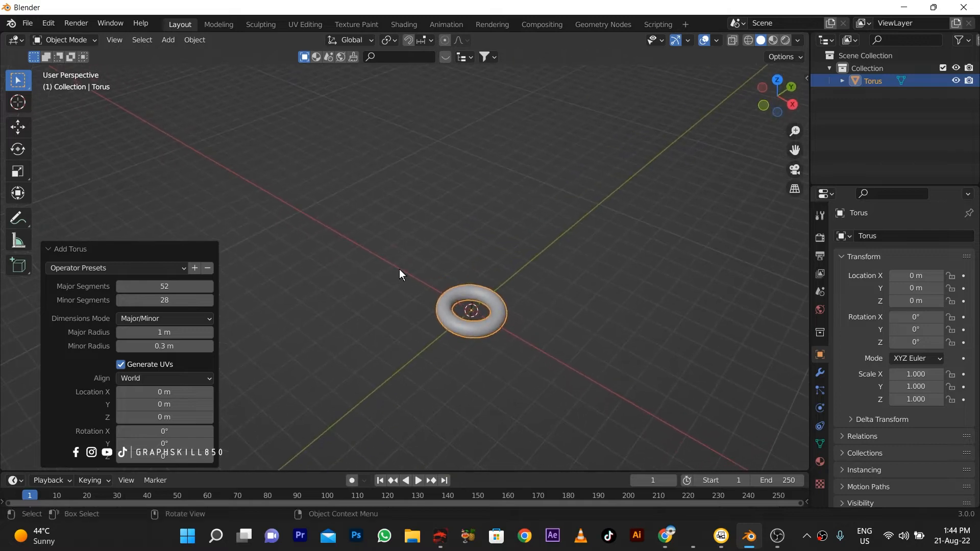
pyautogui.scroll(5, 399, 268)
pyautogui.keyDown('shift'); pyautogui.moveTo(468, 369); pyautogui.dragTo(425, 252, button='middle'); pyautogui.keyUp('shift')
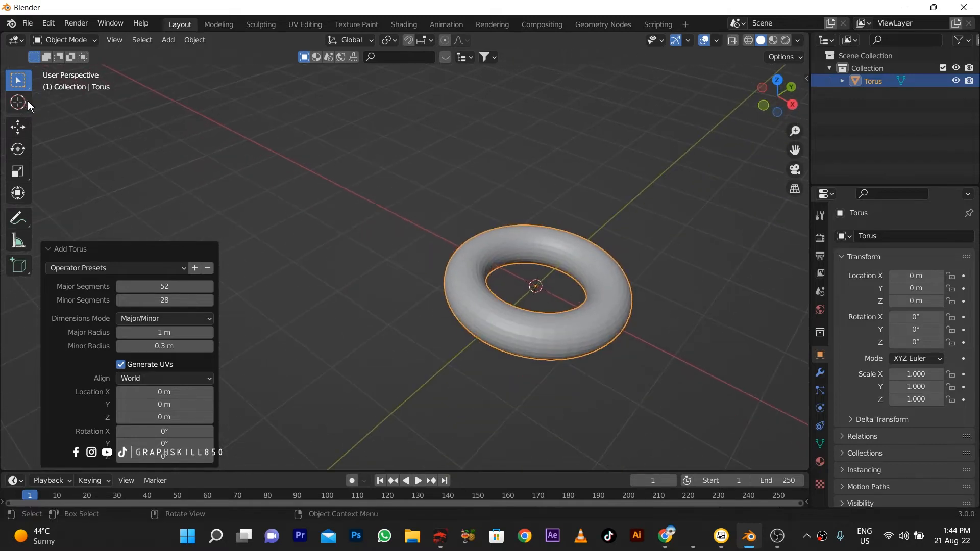
pyautogui.click(18, 149)
pyautogui.moveTo(572, 282); pyautogui.dragTo(548, 315)
# - Show the upright torus in wireframe from the right orthographic view
pyautogui.press('KP_3')
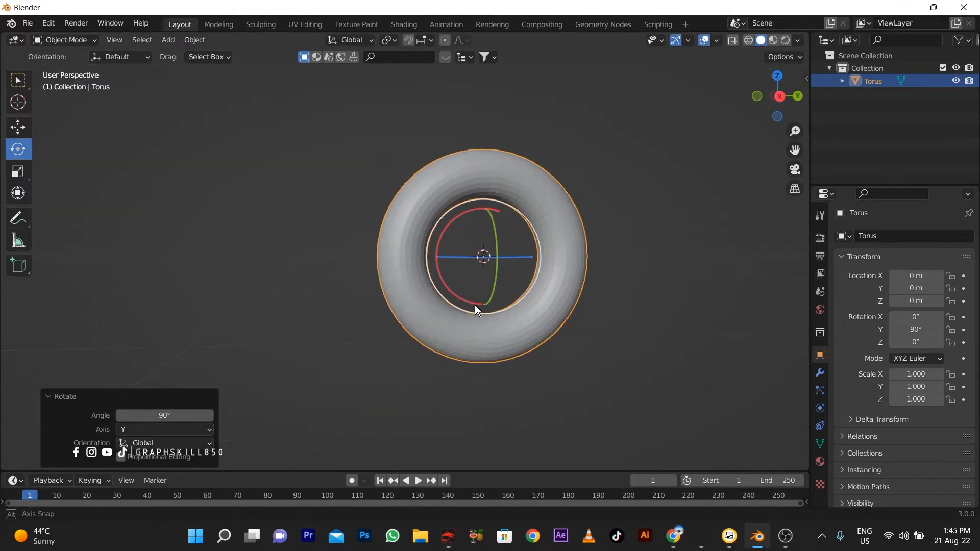
pyautogui.press('KP_1')
pyautogui.moveTo(474, 305); pyautogui.dragTo(464, 313, button='middle')
pyautogui.press('KP_3')
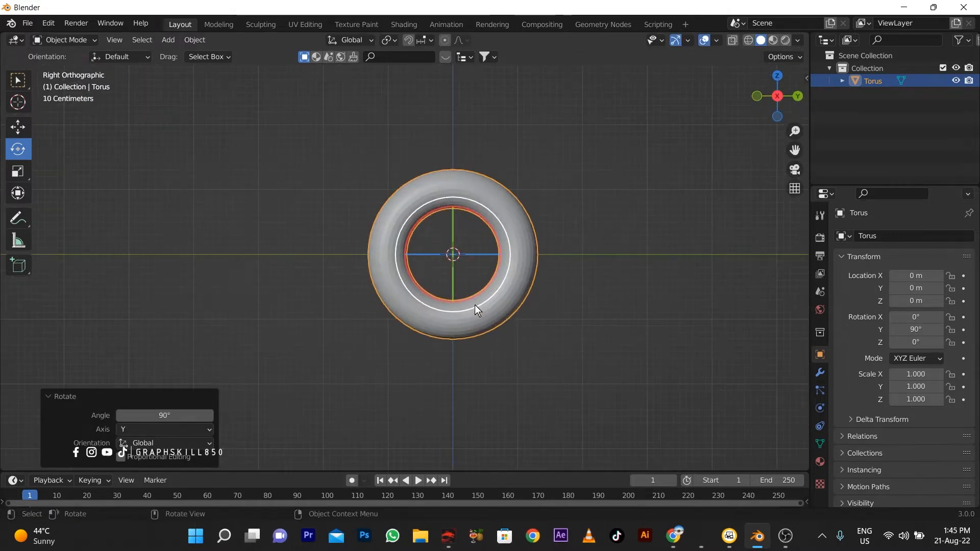
pyautogui.scroll(-2, 617, 302)
pyautogui.scroll(2, 361, 235)
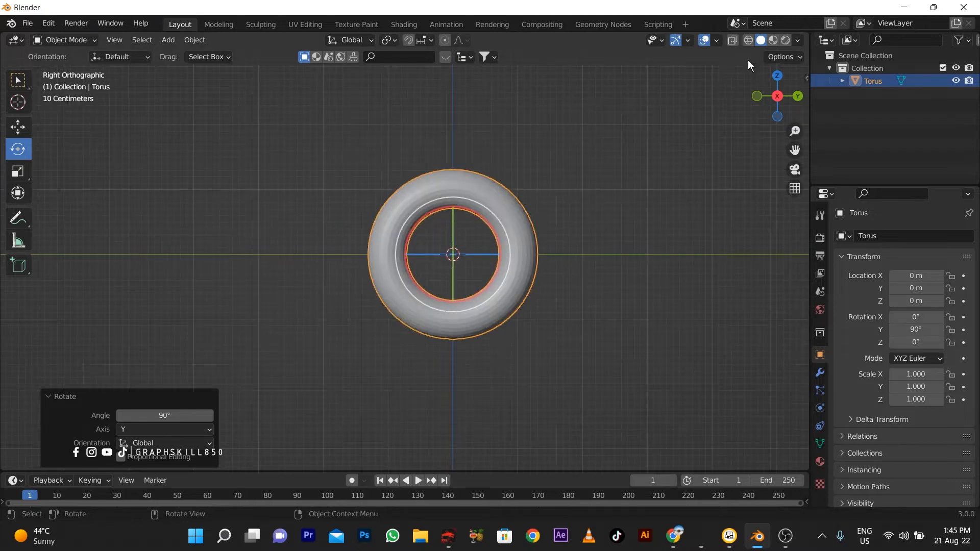
pyautogui.click(746, 41)
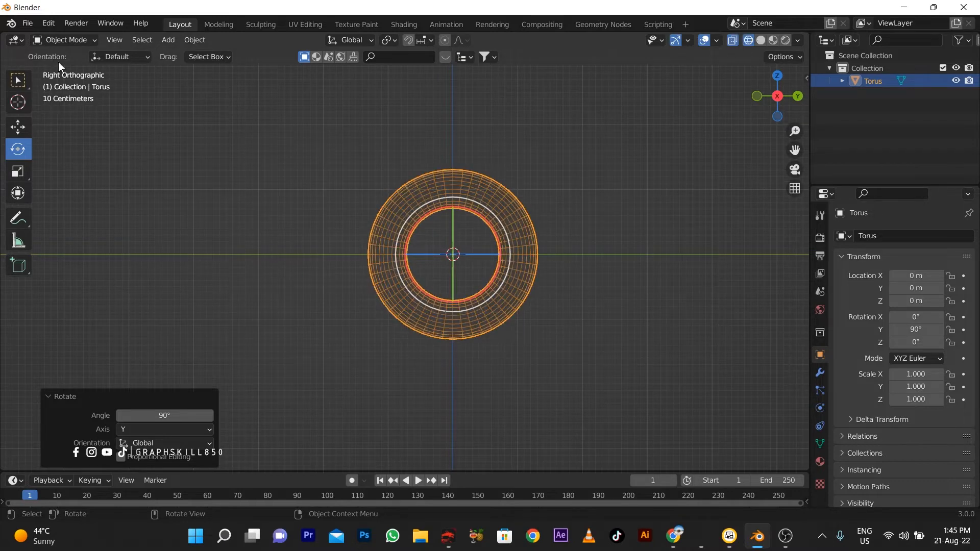
# - In Edit Mode, raise the torus's upper-half vertices along Z by about 0.77 m plus a bit more, and return to Object Mode with solid shading
pyautogui.press('Tab')
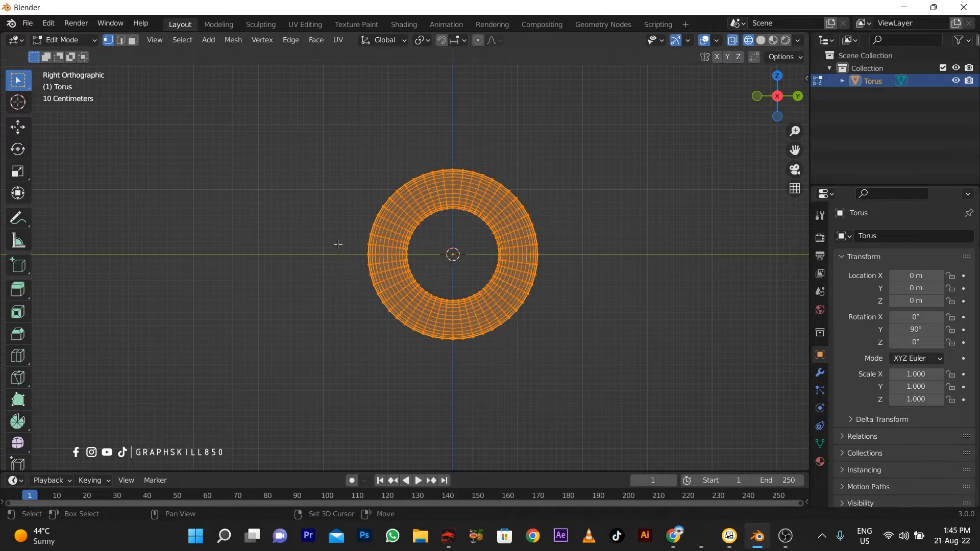
pyautogui.scroll(2, 338, 245)
pyautogui.click(18, 127)
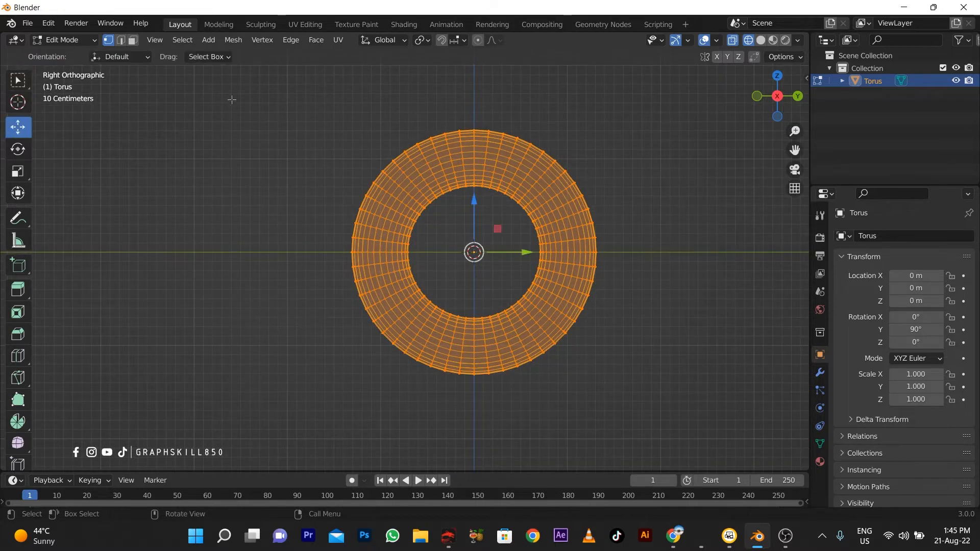
pyautogui.moveTo(237, 100); pyautogui.dragTo(645, 249)
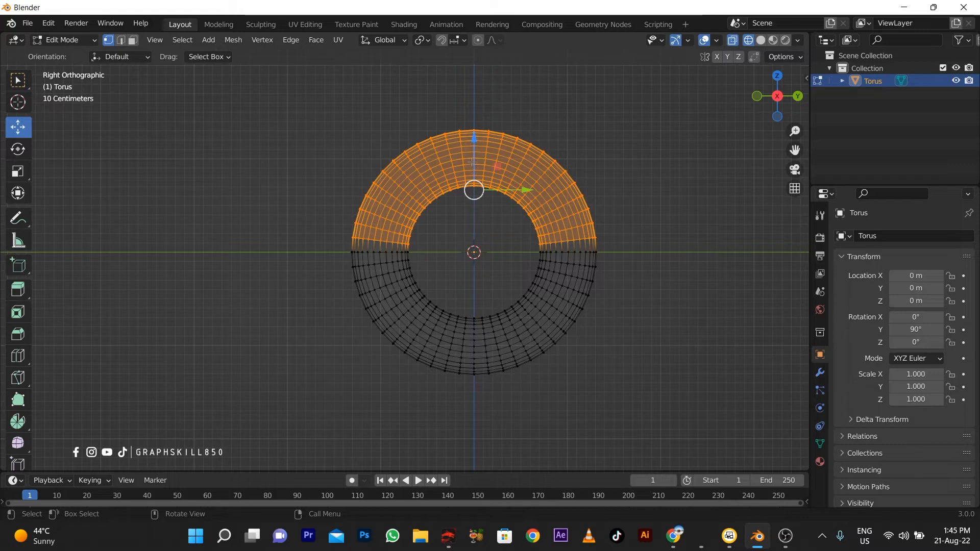
pyautogui.moveTo(471, 162); pyautogui.dragTo(472, 88)
pyautogui.scroll(-4, 442, 167)
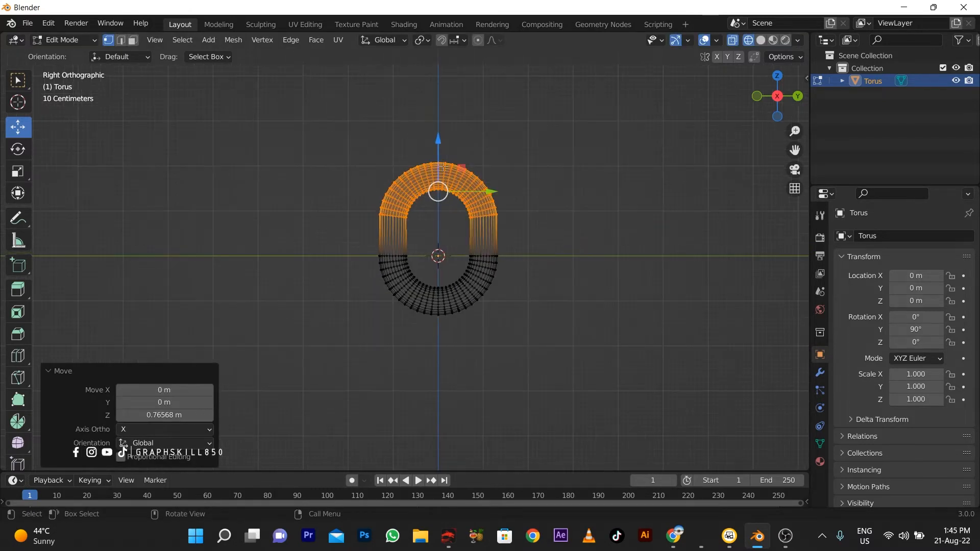
pyautogui.moveTo(443, 155); pyautogui.dragTo(439, 129)
pyautogui.moveTo(365, 228); pyautogui.dragTo(424, 275, button='middle')
pyautogui.press('Tab')
pyautogui.click(760, 41)
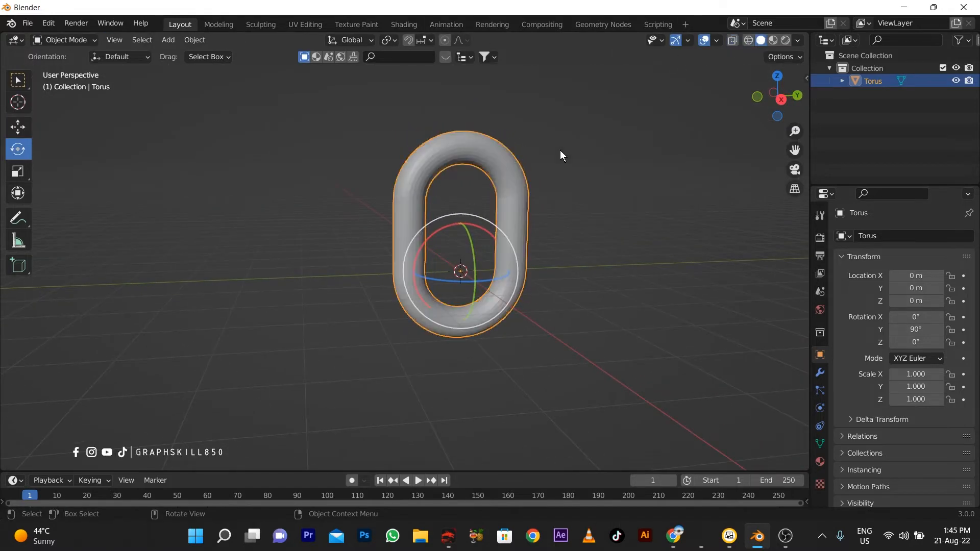
# - Shade the chain link smooth and enable Auto Smooth at 30° in its normals settings
pyautogui.rightClick(434, 155)
pyautogui.click(408, 155)
pyautogui.click(821, 444)
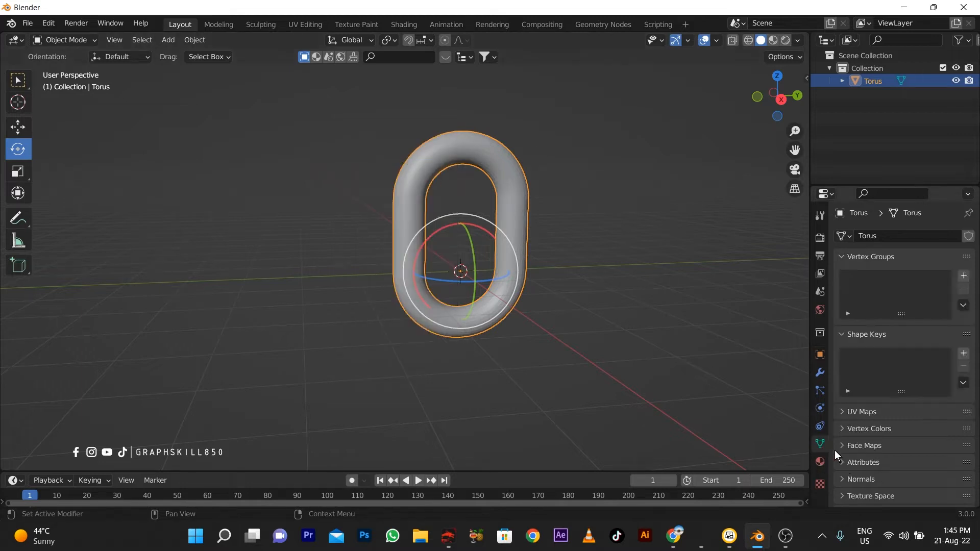
pyautogui.click(845, 481)
pyautogui.click(893, 499)
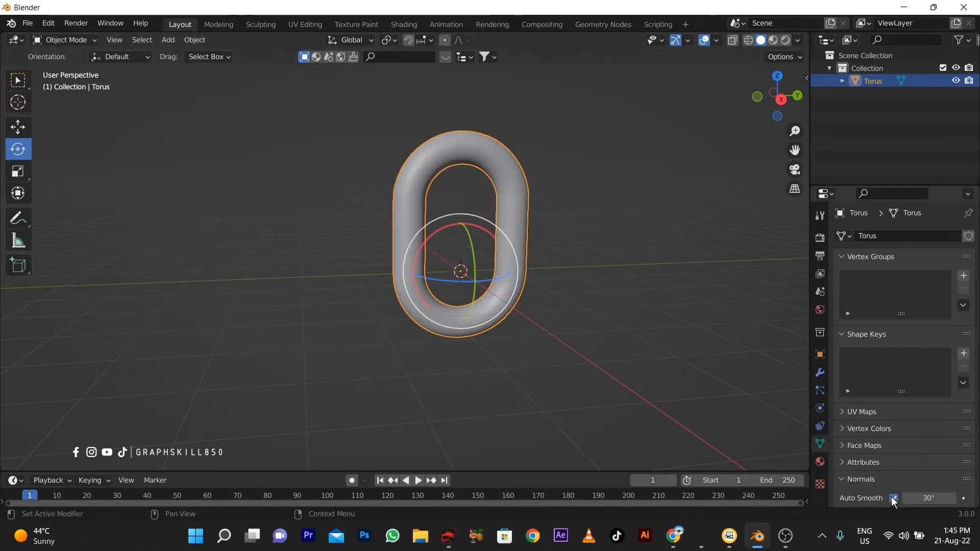
# - Duplicate the chain link in the right view and place the copy 2.4 m higher along Z
pyautogui.moveTo(562, 330)
pyautogui.mouseDown(button='middle')
pyautogui.moveTo(493, 323)
pyautogui.moveTo(546, 341)
pyautogui.mouseUp(button='middle')
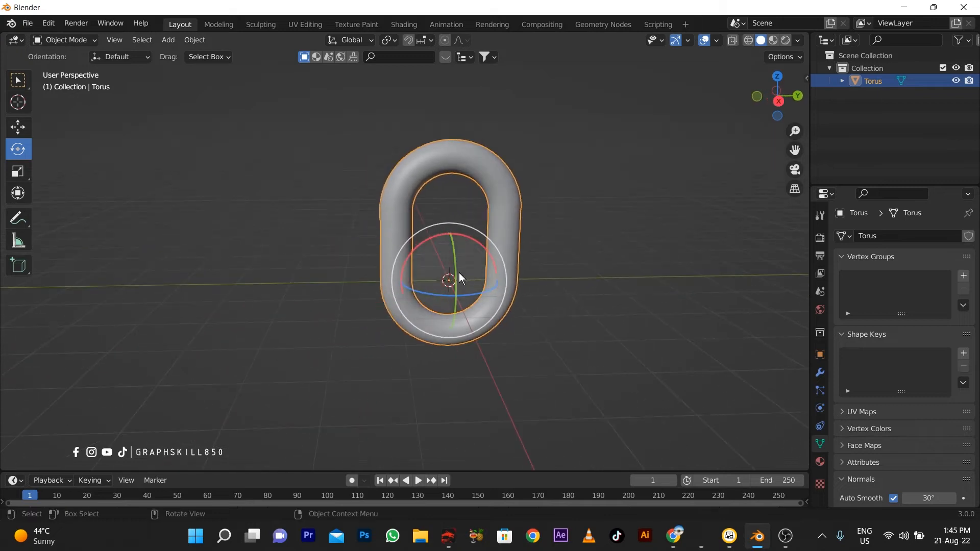
pyautogui.press('KP_1')
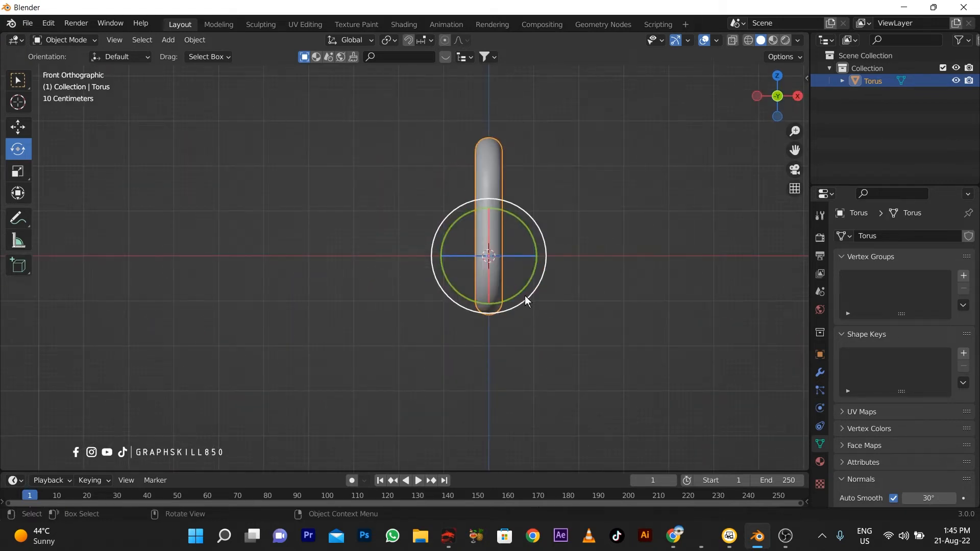
pyautogui.press('KP_3')
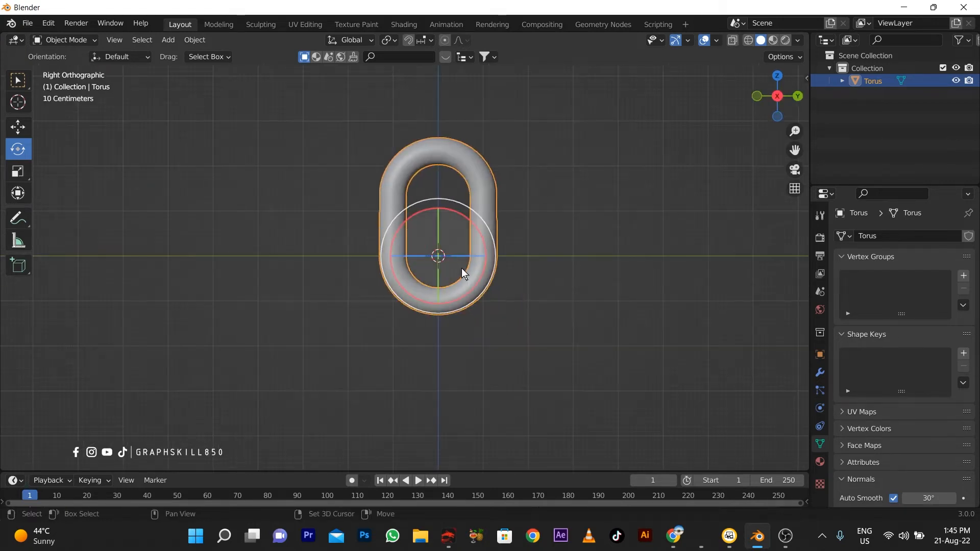
pyautogui.keyDown('shift'); pyautogui.moveTo(461, 268); pyautogui.dragTo(526, 311, button='middle'); pyautogui.keyUp('shift')
pyautogui.click(18, 126)
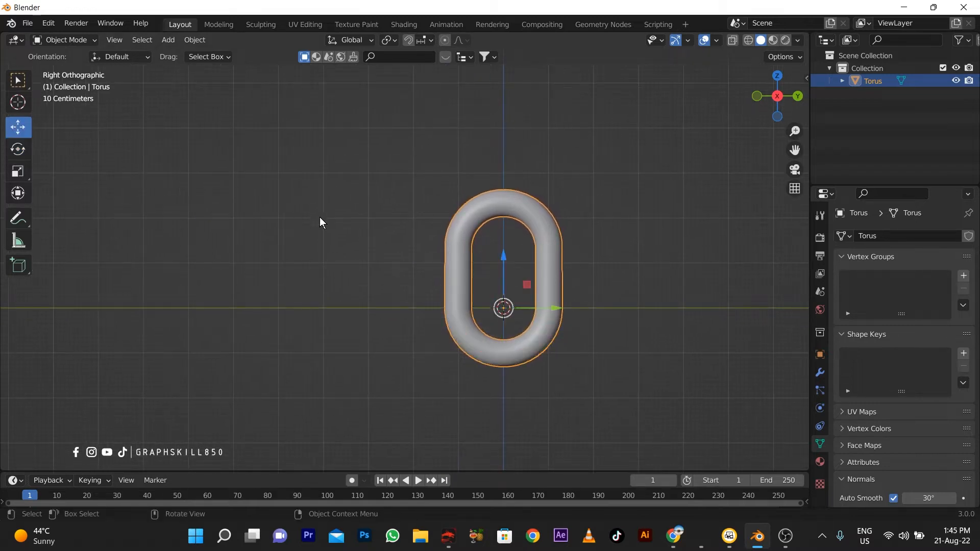
pyautogui.hotkey('shift', 'd')
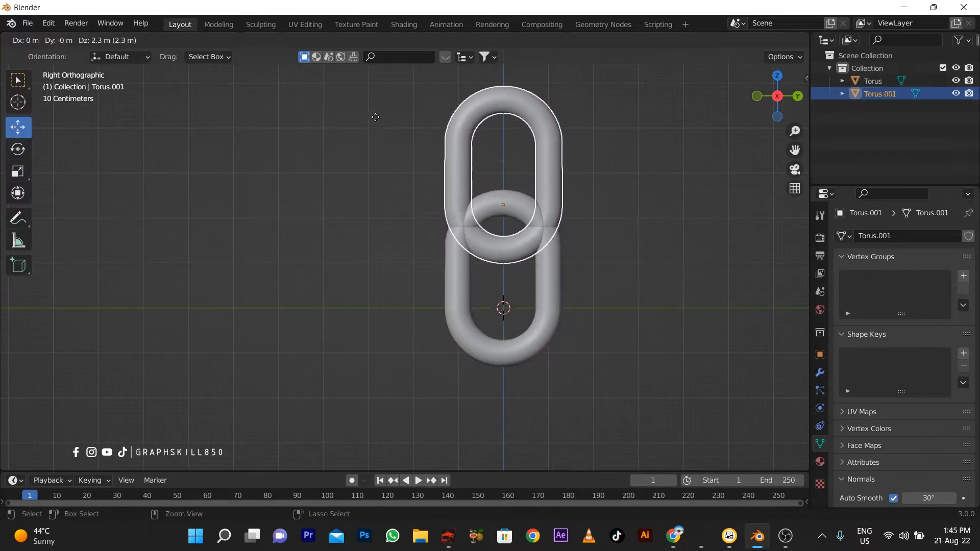
pyautogui.click(376, 115)
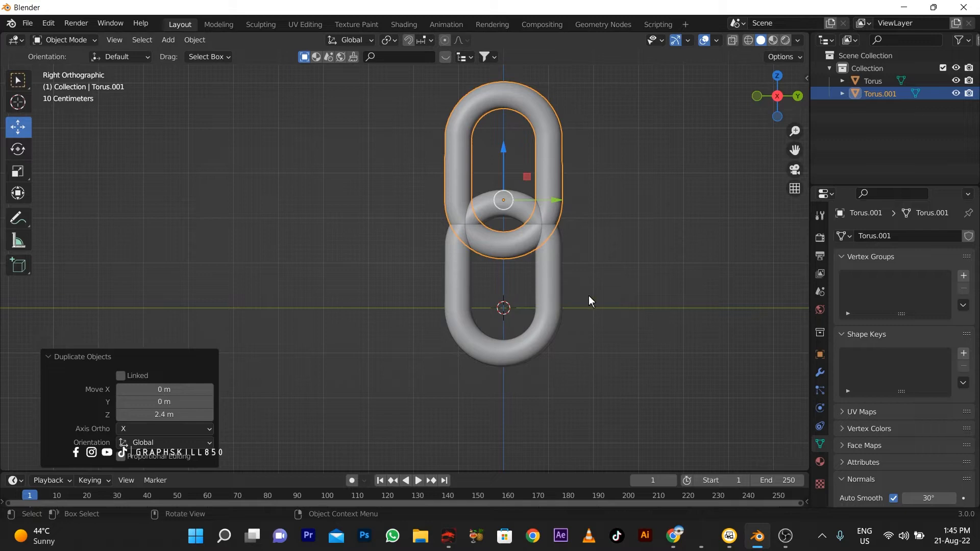
# - Rotate the duplicated link 90° around the Z axis so that it interlocks with the original link
pyautogui.click(17, 148)
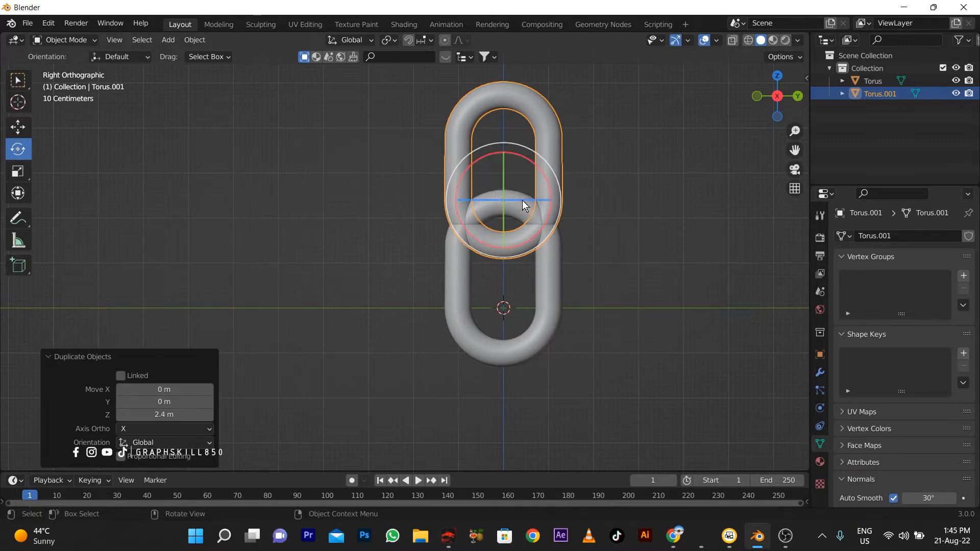
pyautogui.moveTo(452, 264); pyautogui.dragTo(483, 305, button='middle')
pyautogui.press('KP_7')
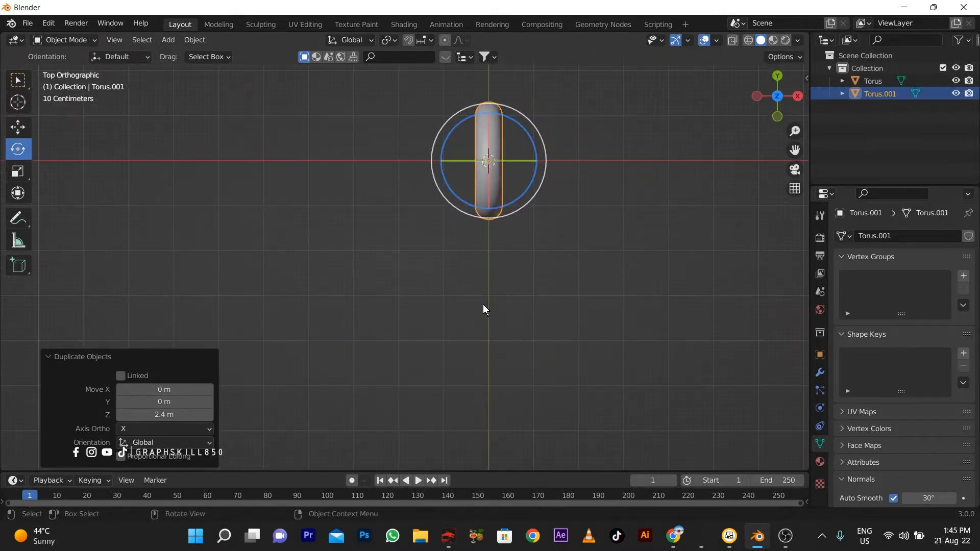
pyautogui.keyDown('ctrl'); pyautogui.moveTo(538, 152); pyautogui.dragTo(503, 209); pyautogui.keyUp('ctrl')
pyautogui.moveTo(584, 282); pyautogui.dragTo(439, 271, button='middle')
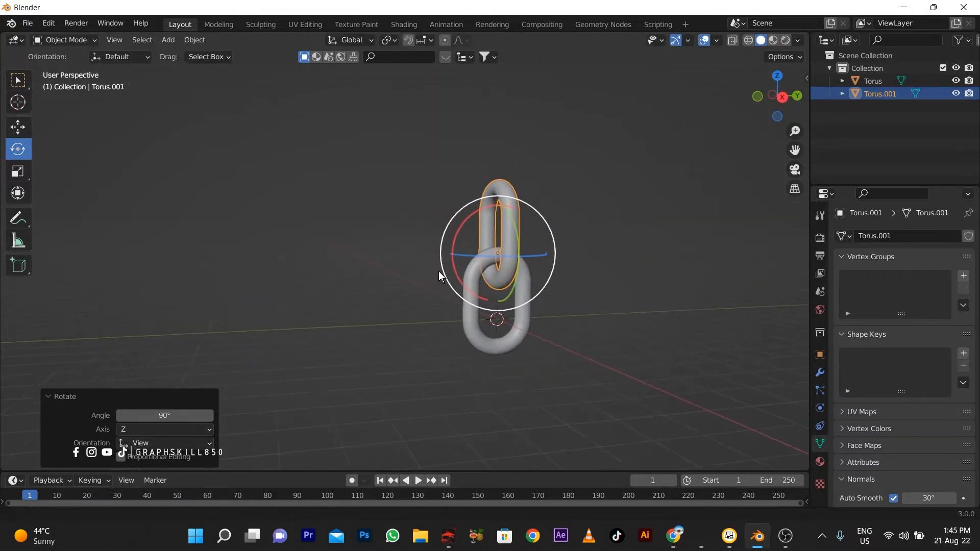
# - Select both chain links and raise them along Z by about 2.51 m and a further 0.48 m
pyautogui.moveTo(627, 178); pyautogui.dragTo(505, 327)
pyautogui.moveTo(505, 326); pyautogui.dragTo(484, 344, button='middle')
pyautogui.click(17, 130)
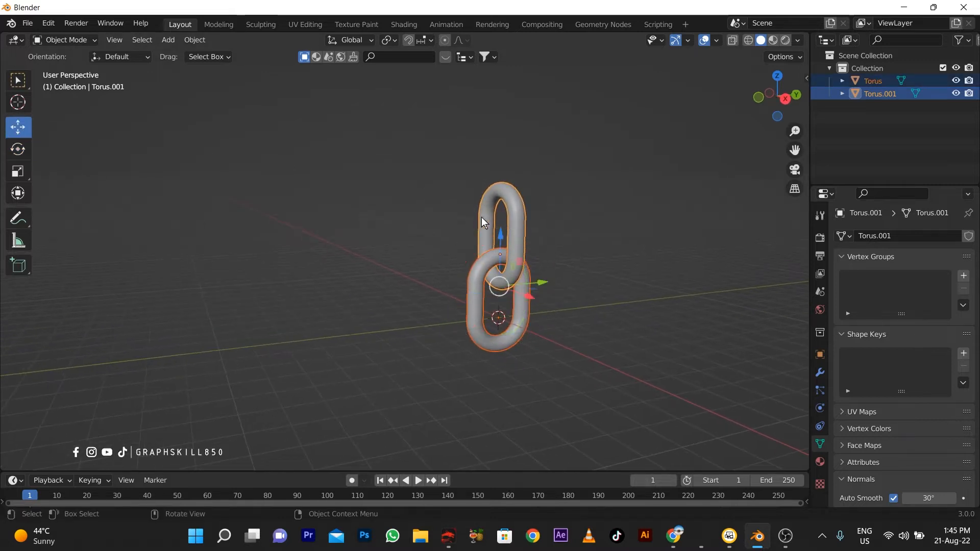
pyautogui.moveTo(504, 242); pyautogui.dragTo(509, 191)
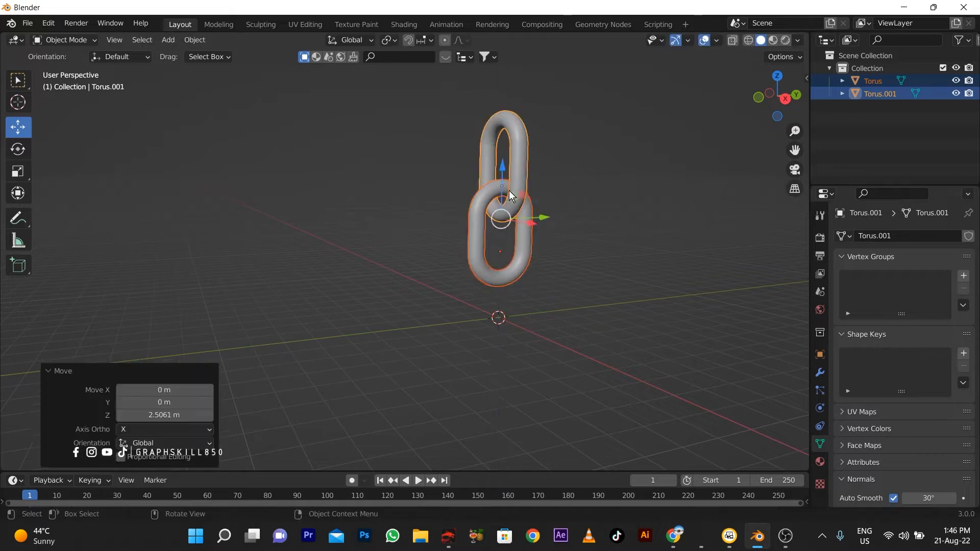
pyautogui.scroll(-3, 491, 218)
pyautogui.moveTo(450, 207); pyautogui.dragTo(451, 199)
pyautogui.keyDown('shift'); pyautogui.moveTo(553, 273); pyautogui.dragTo(581, 294, button='middle'); pyautogui.keyUp('shift')
pyautogui.scroll(2, 432, 230)
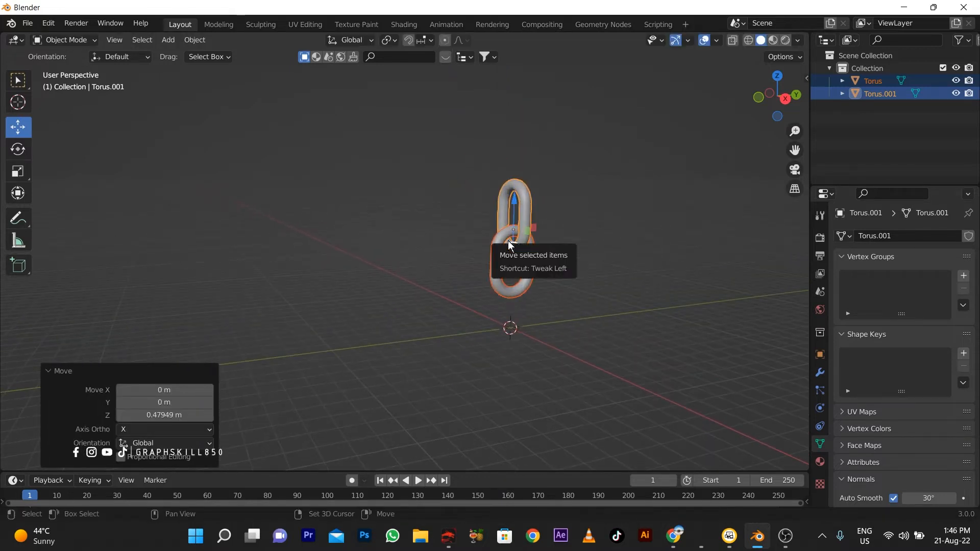
pyautogui.press('KP_3')
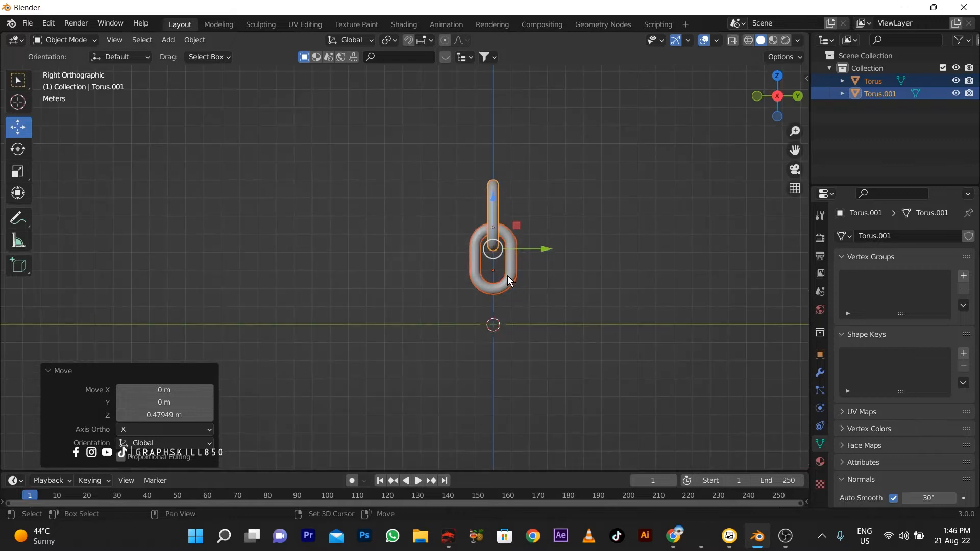
# - Duplicate the two interlocked chain links and place the copies 5 m higher along Z
pyautogui.hotkey('shift', 'd')
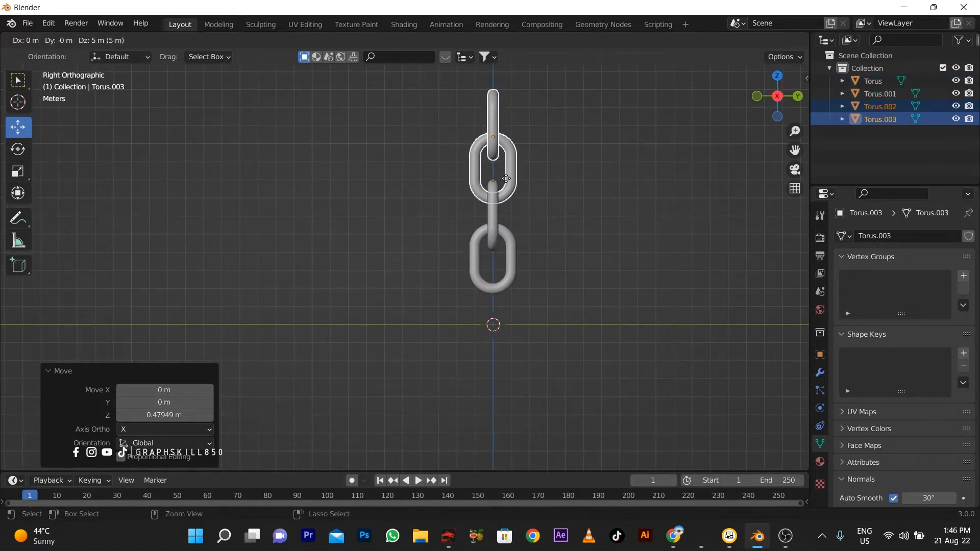
pyautogui.click(505, 180)
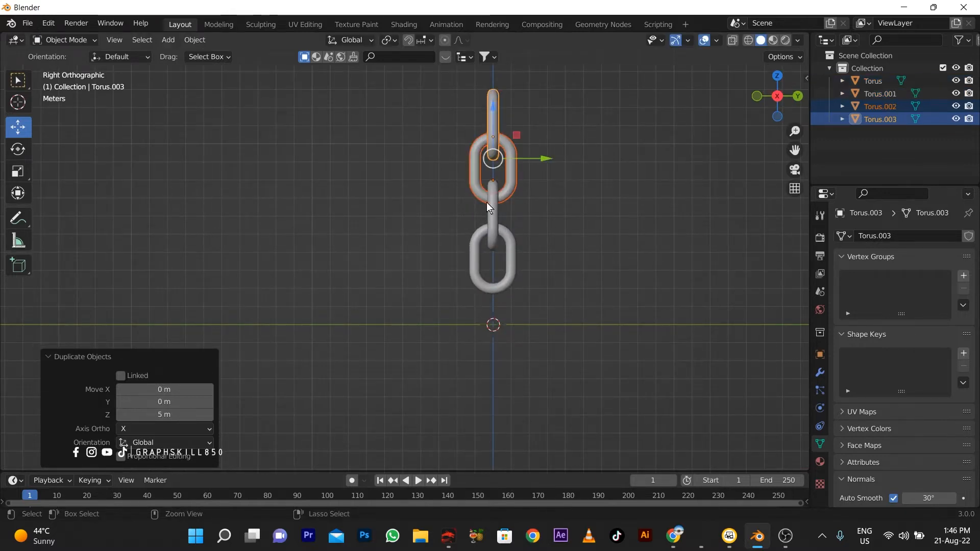
pyautogui.scroll(-3, 571, 362)
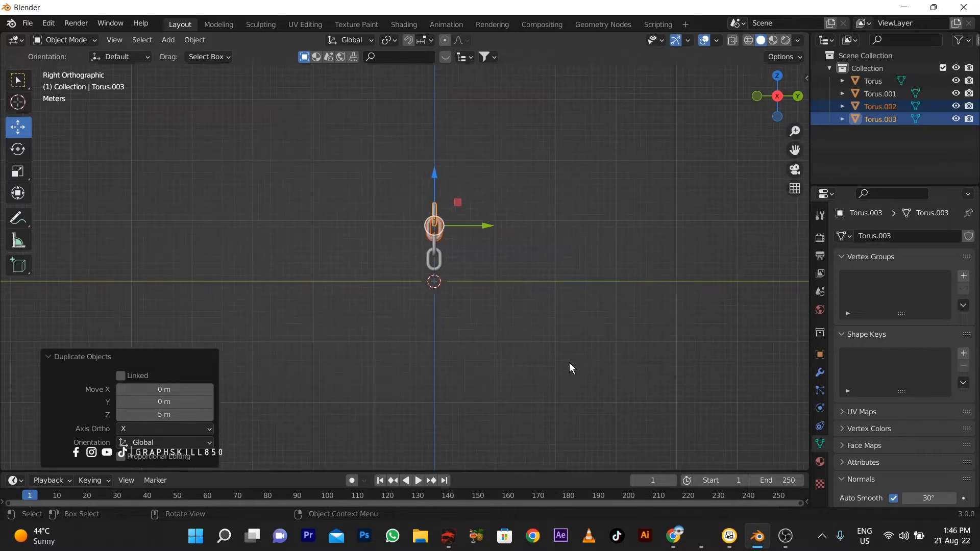
pyautogui.scroll(1, 377, 185)
pyautogui.moveTo(365, 189); pyautogui.dragTo(429, 247, button='middle')
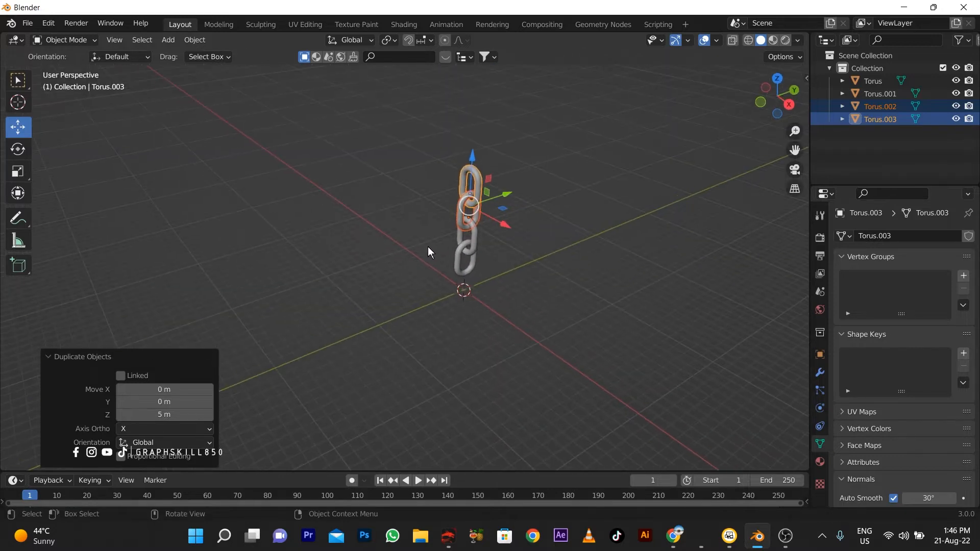
# - Repeat the 5 m upward duplication of the link pair until the chain has 14 links
pyautogui.hotkey('shift', 'r')
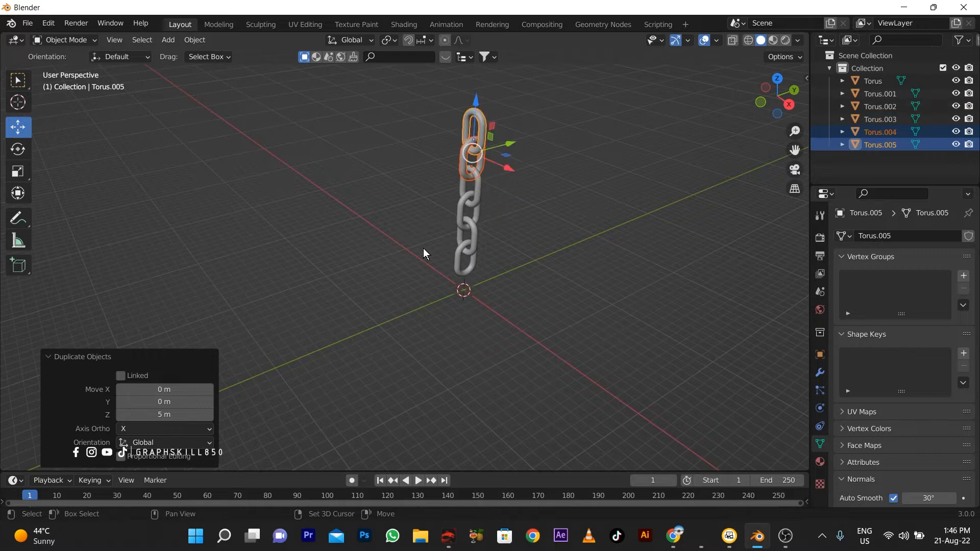
pyautogui.scroll(-2, 423, 248)
pyautogui.hotkey('shift', 'r')
pyautogui.moveTo(419, 255); pyautogui.dragTo(363, 179, button='middle')
pyautogui.hotkey('shift', 'r')
pyautogui.hotkey('shift', 'r')
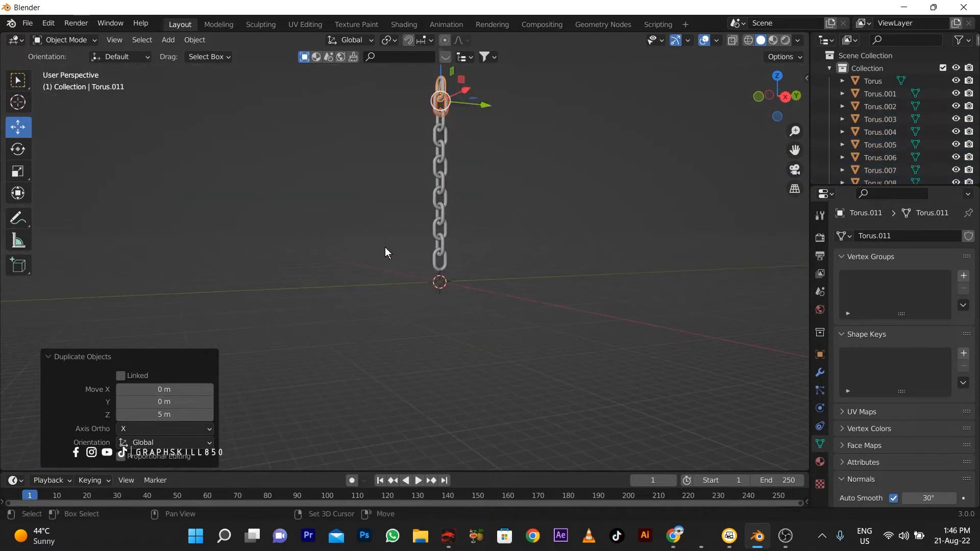
pyautogui.hotkey('shift', 'r')
pyautogui.moveTo(372, 240); pyautogui.dragTo(418, 307, button='middle')
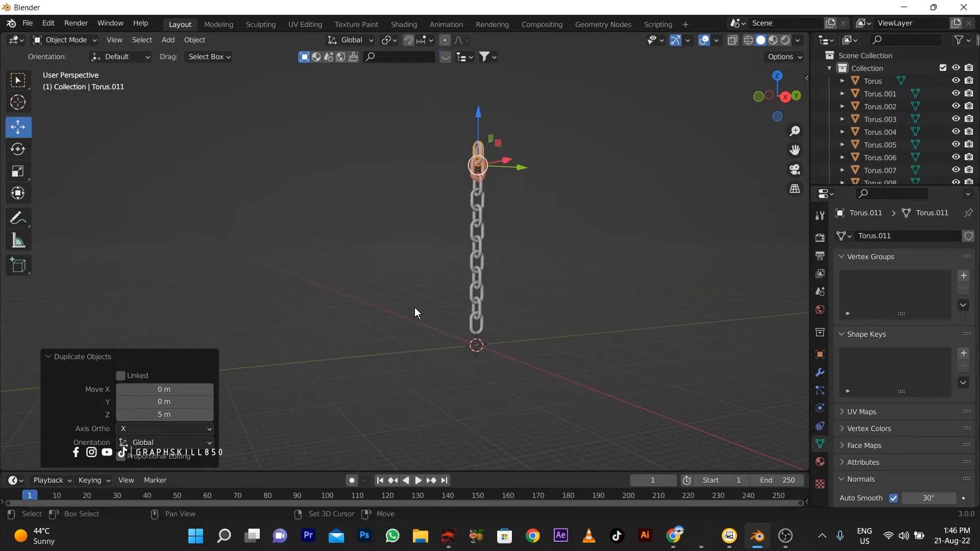
pyautogui.hotkey('shift', 'r')
pyautogui.moveTo(394, 252)
pyautogui.mouseDown(button='middle')
pyautogui.moveTo(420, 291)
pyautogui.moveTo(464, 317)
pyautogui.moveTo(505, 284)
pyautogui.moveTo(388, 240)
pyautogui.mouseUp(button='middle')
# - Add an active Rigid Body to the lowest chain link and set its collision shape to Mesh
pyautogui.scroll(4, 489, 345)
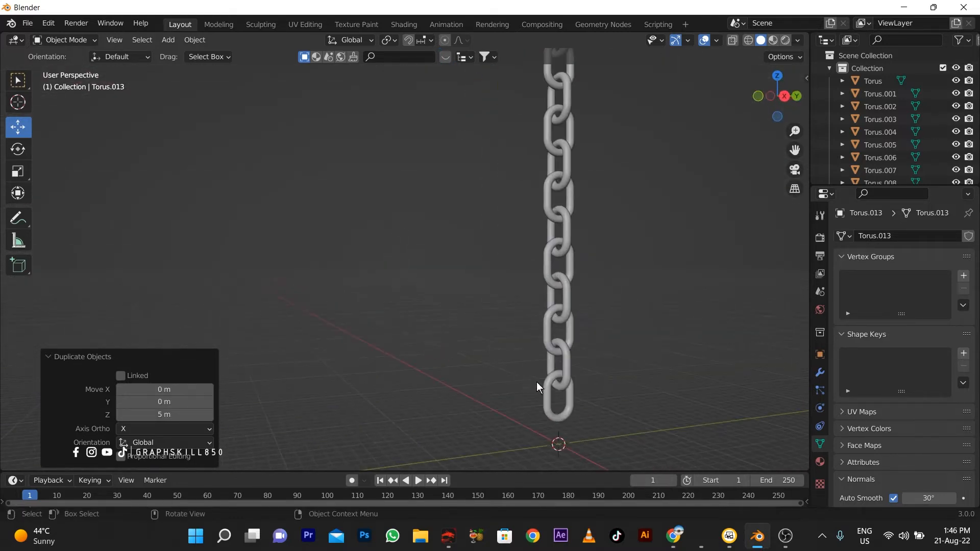
pyautogui.click(557, 399)
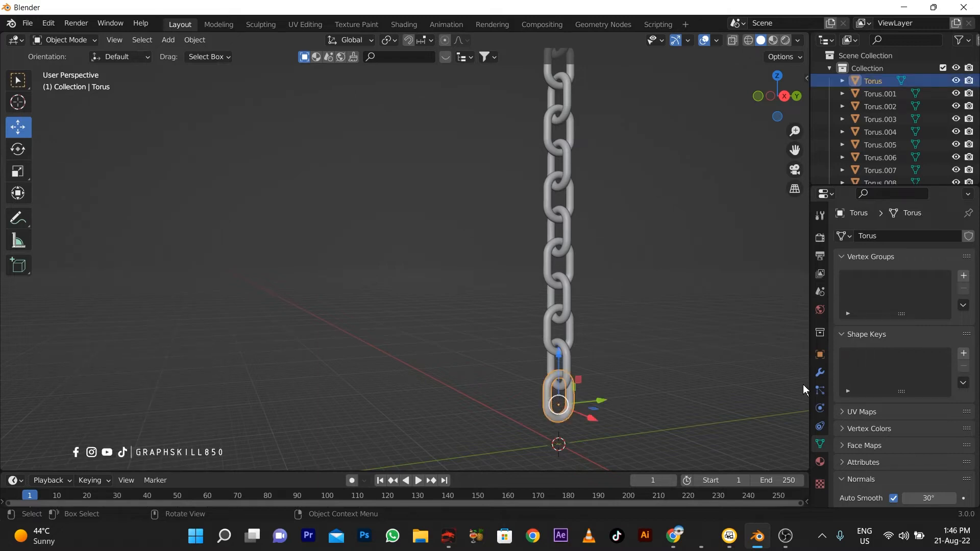
pyautogui.click(821, 372)
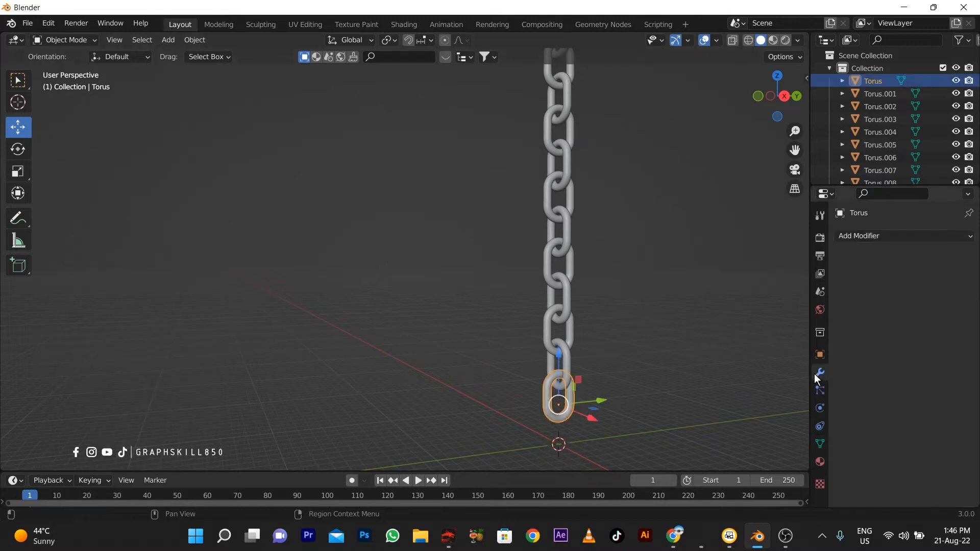
pyautogui.click(821, 425)
pyautogui.click(820, 443)
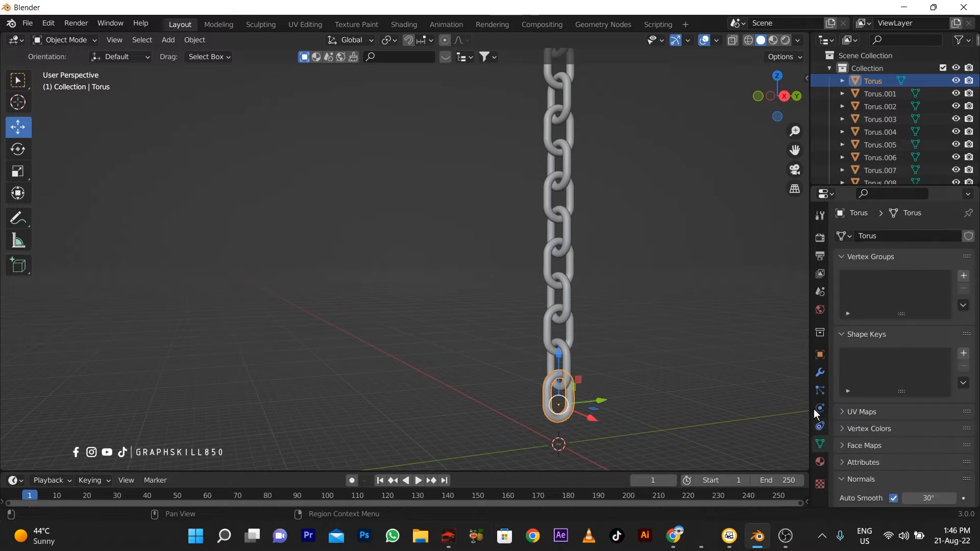
pyautogui.click(820, 391)
pyautogui.click(821, 372)
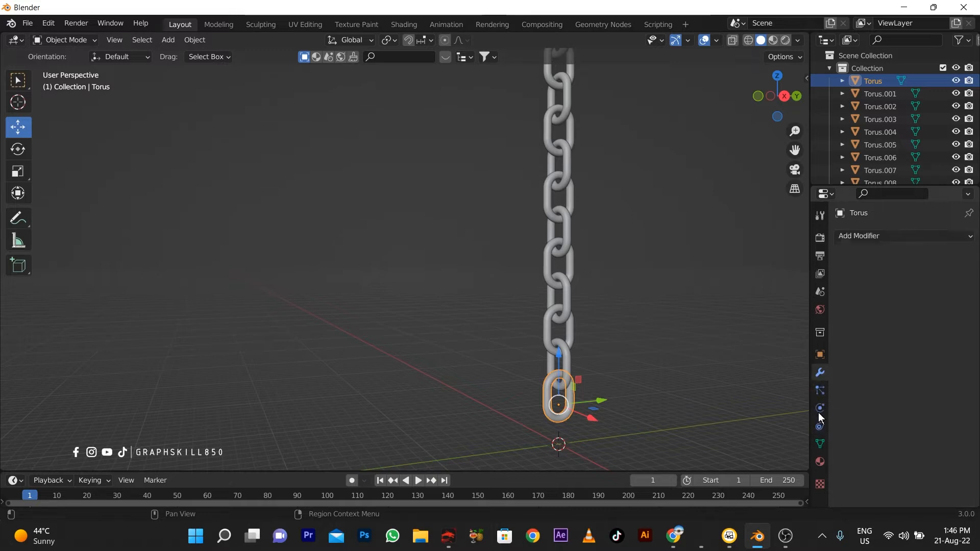
pyautogui.click(820, 408)
pyautogui.click(902, 321)
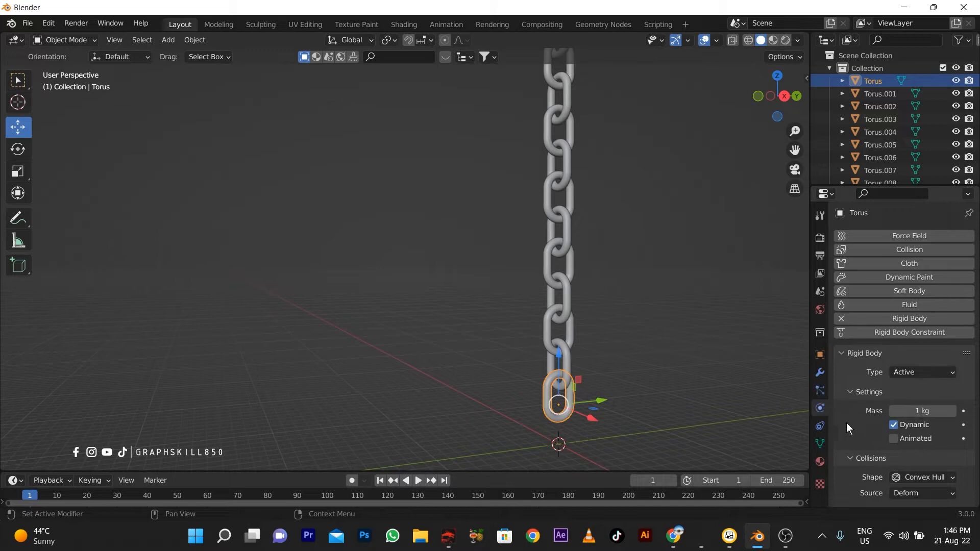
pyautogui.click(926, 477)
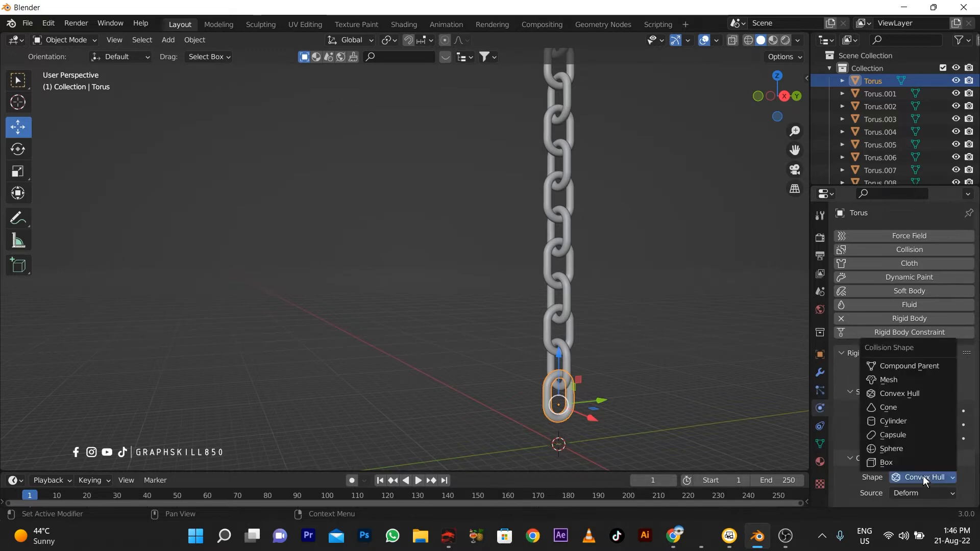
pyautogui.click(889, 380)
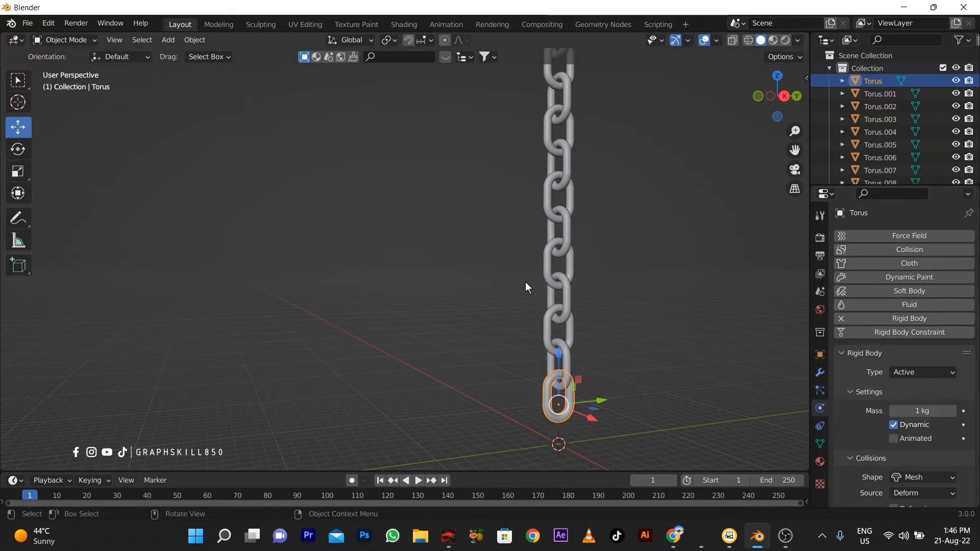
# - Select the whole chain with the lowest link active and copy its rigid body settings to all other links
pyautogui.scroll(-2, 546, 329)
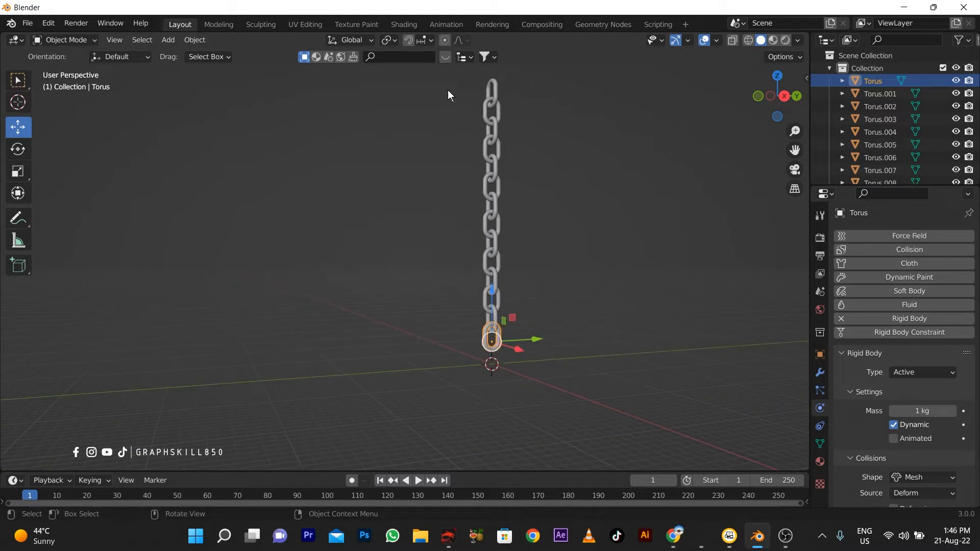
pyautogui.moveTo(455, 72); pyautogui.dragTo(535, 346)
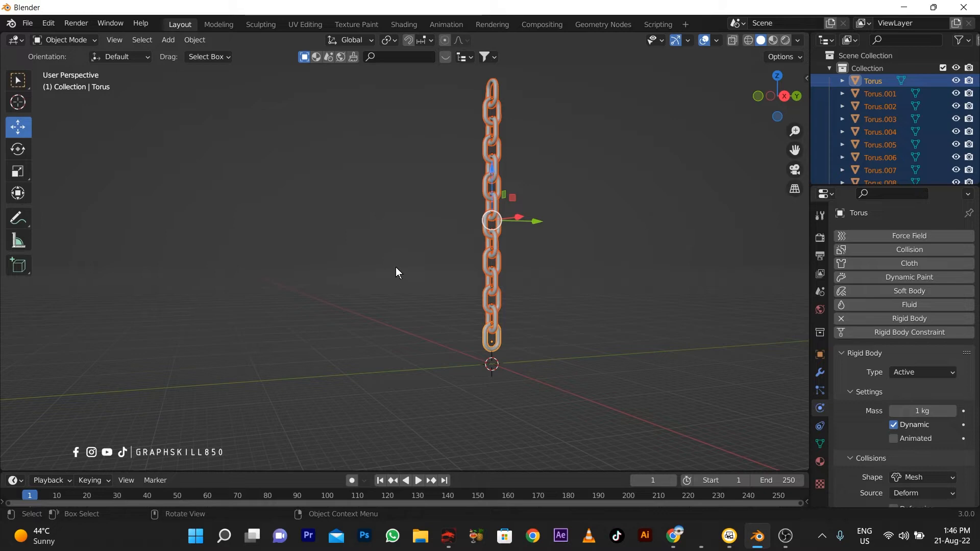
pyautogui.press('F3')
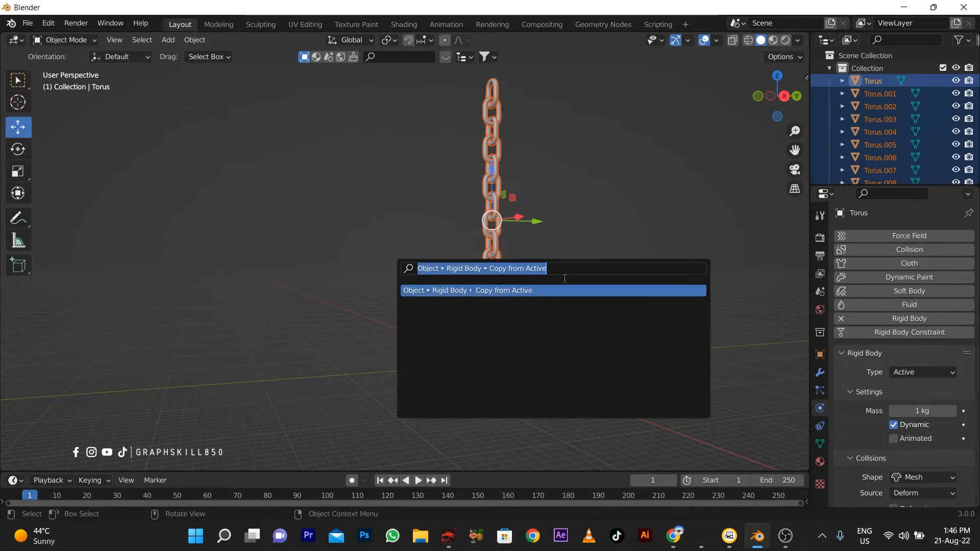
pyautogui.moveTo(565, 279); pyautogui.dragTo(476, 270)
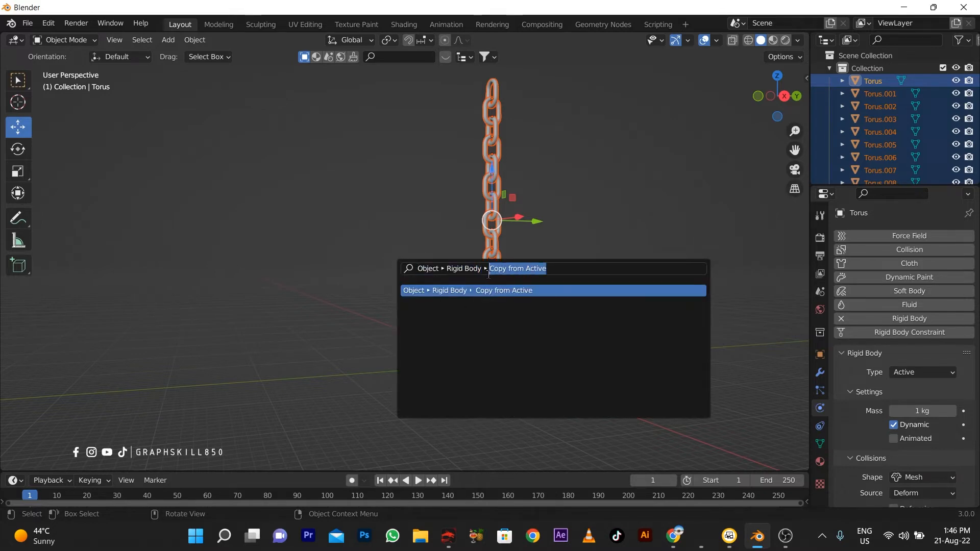
pyautogui.click(496, 290)
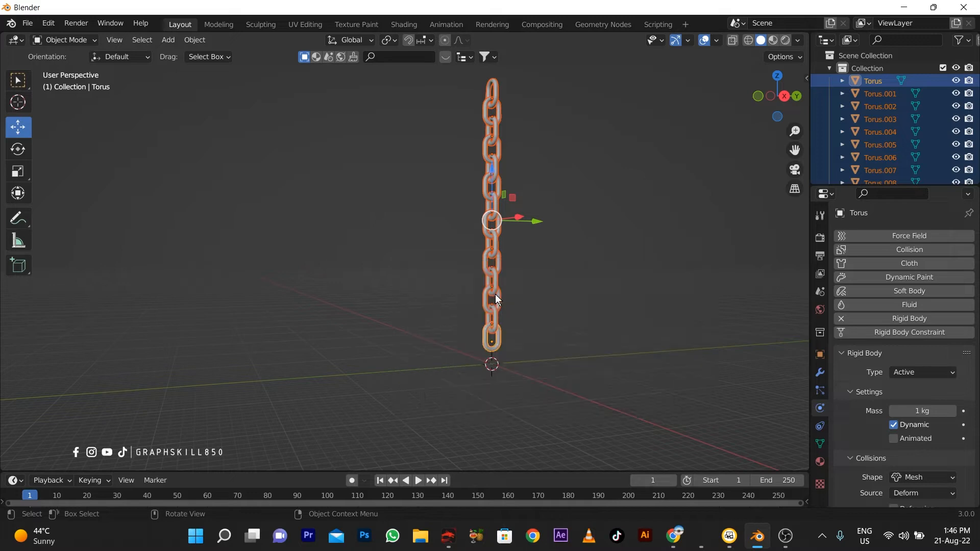
# - Deselect the chain, play the simulation to watch it fall, and return to the first frame
pyautogui.moveTo(442, 294); pyautogui.dragTo(452, 315, button='middle')
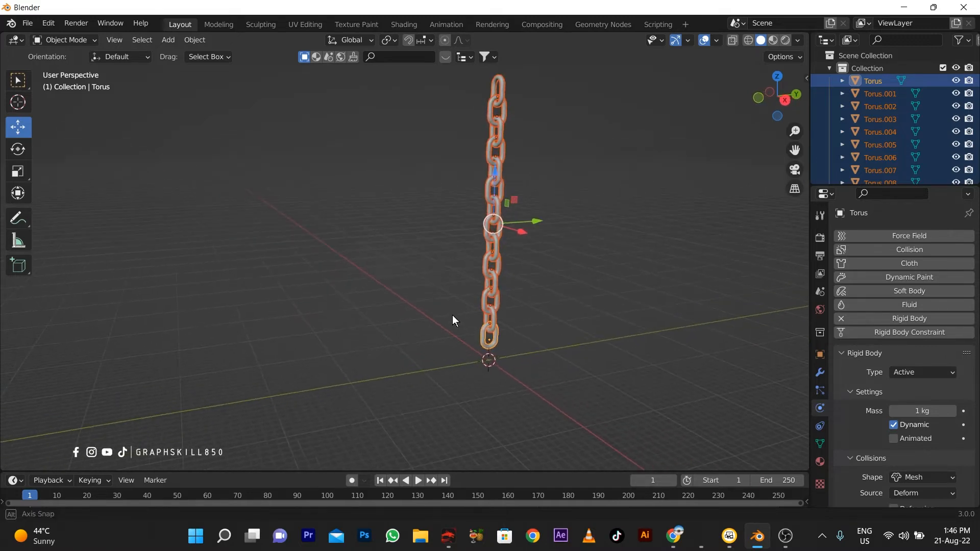
pyautogui.click(396, 302)
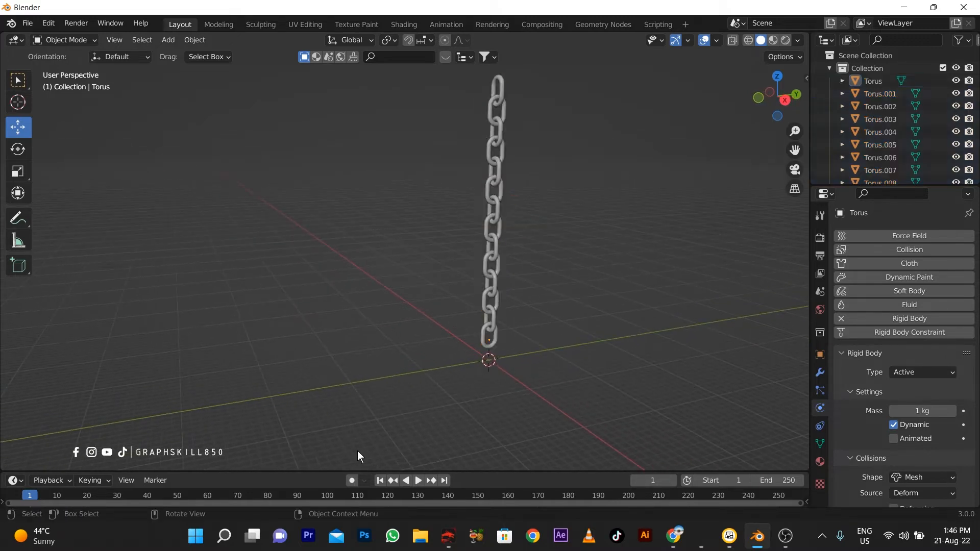
pyautogui.click(419, 480)
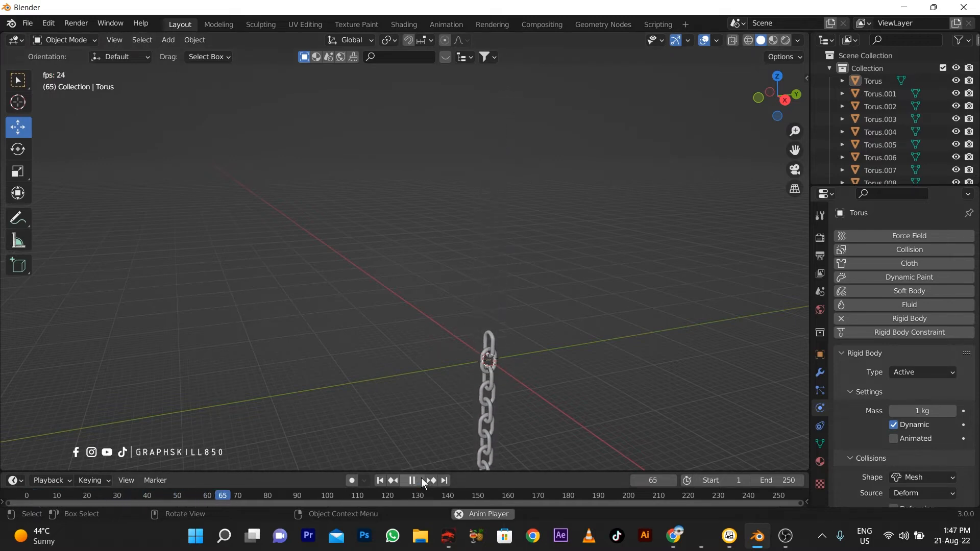
pyautogui.click(412, 481)
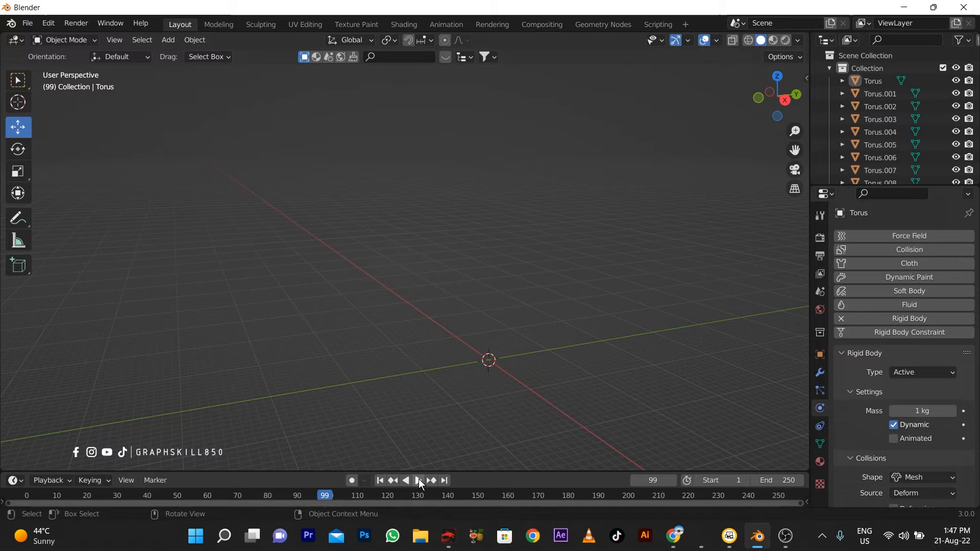
pyautogui.click(380, 481)
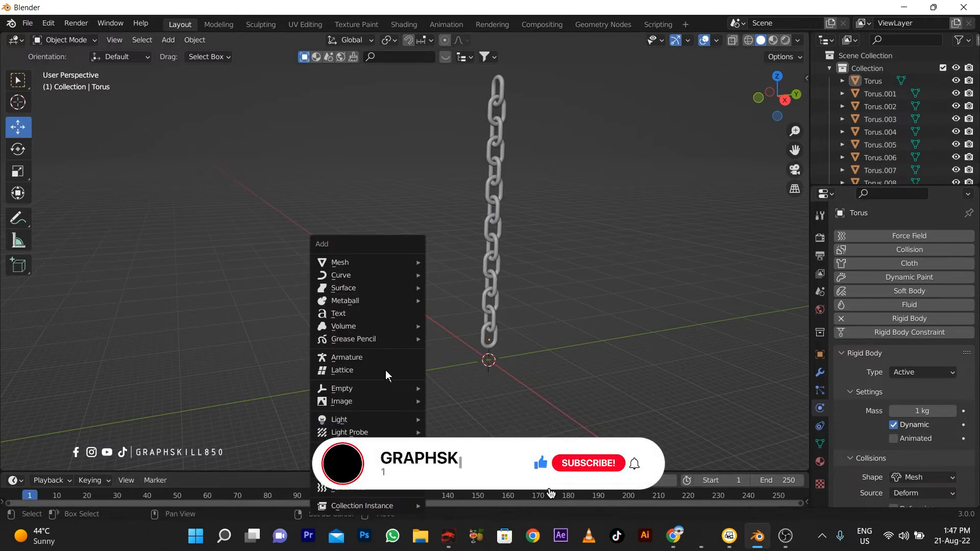
# - Add a plane at the world origin beneath the chain and scale it by about 18.39, -3.67 and -1
pyautogui.hotkey('shift', 'a')
pyautogui.moveTo(358, 262)
pyautogui.click(456, 262)
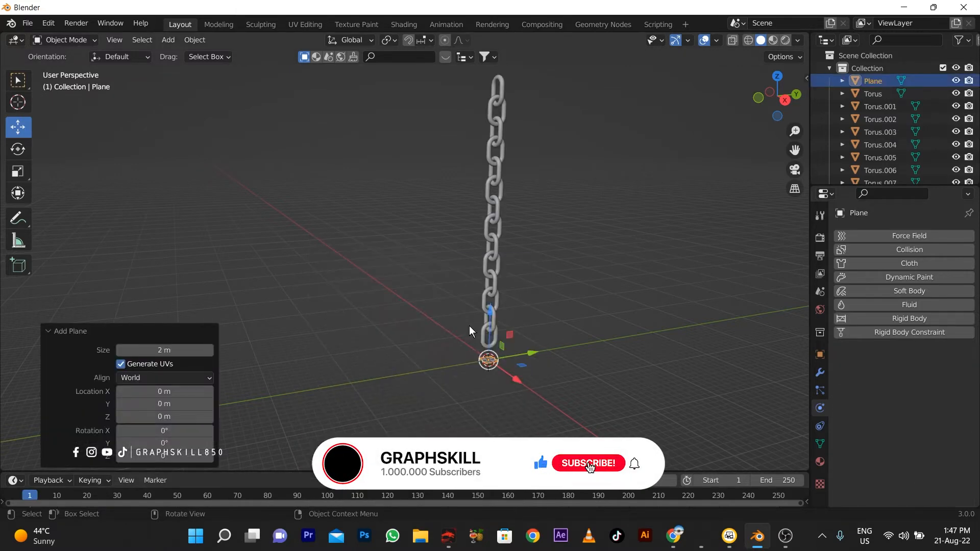
pyautogui.press('s')
pyautogui.click(768, 368)
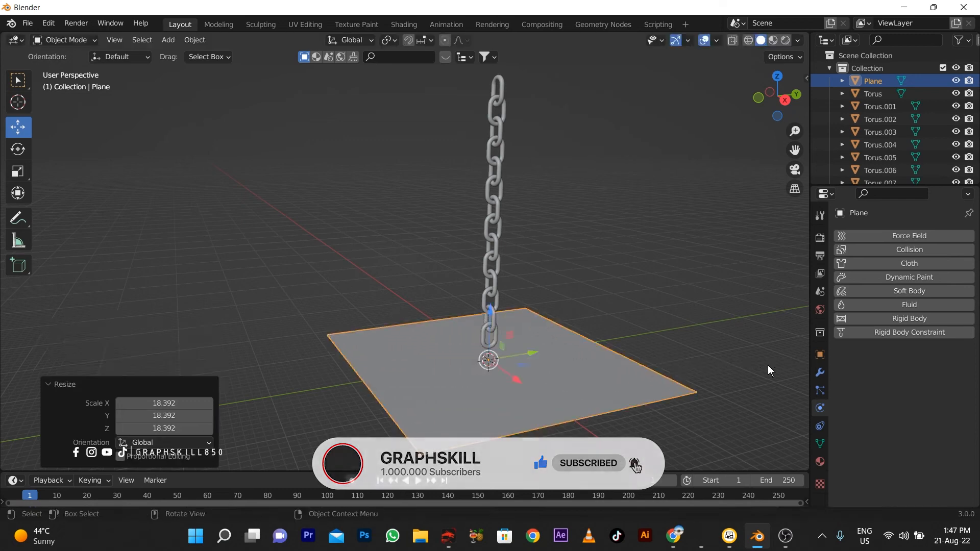
pyautogui.press('s')
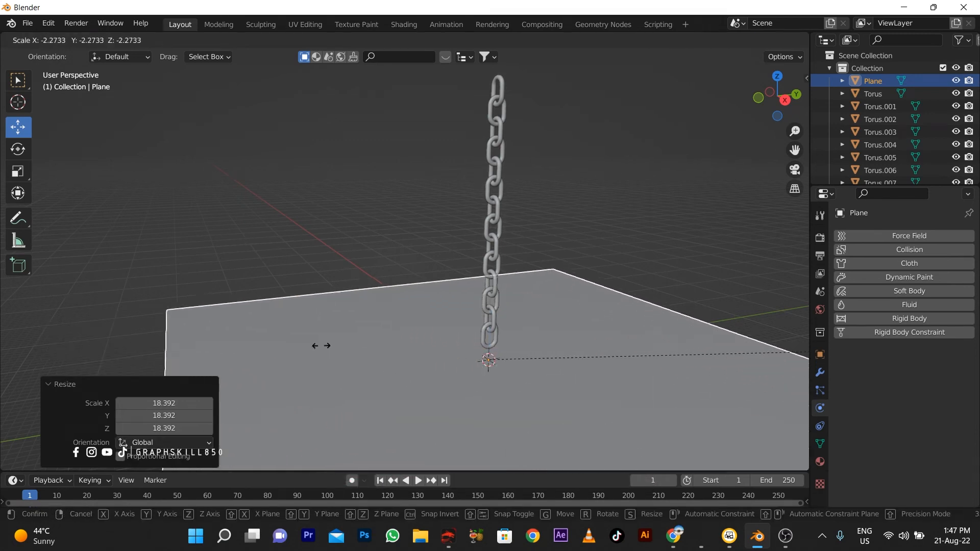
pyautogui.click(705, 390)
pyautogui.press('s')
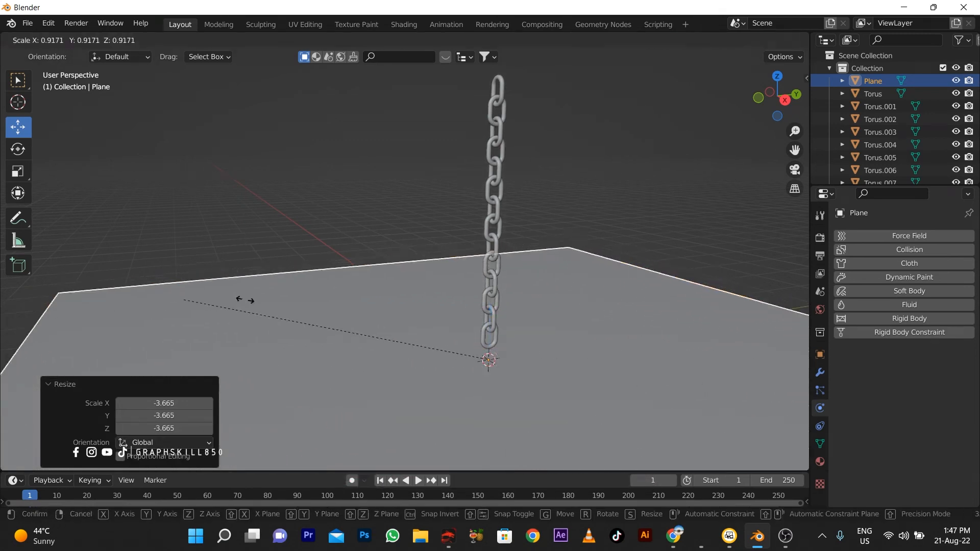
pyautogui.click(7, 339)
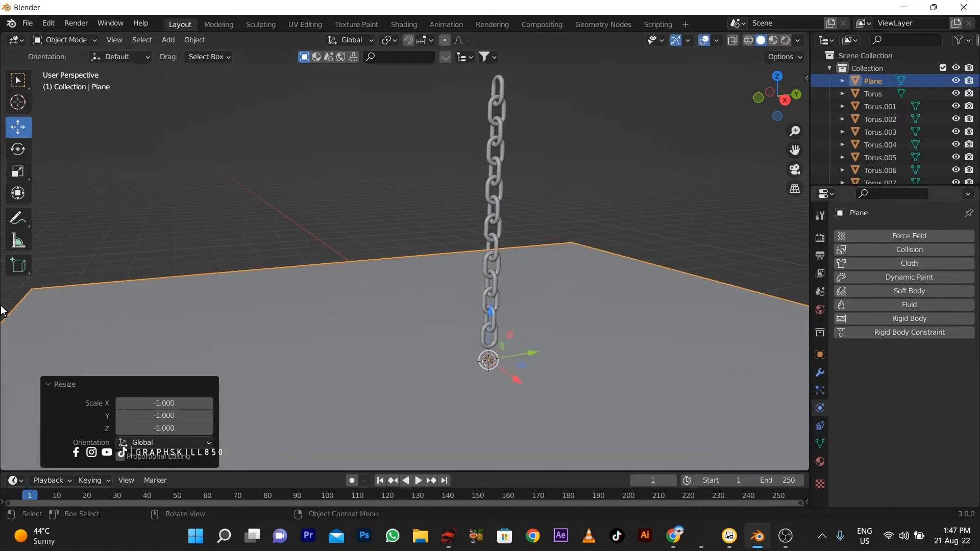
# - Play the simulation to check how the chain behaves against the ground plane, and return to the first frame
pyautogui.keyDown('shift'); pyautogui.moveTo(596, 282); pyautogui.dragTo(594, 237, button='middle'); pyautogui.keyUp('shift')
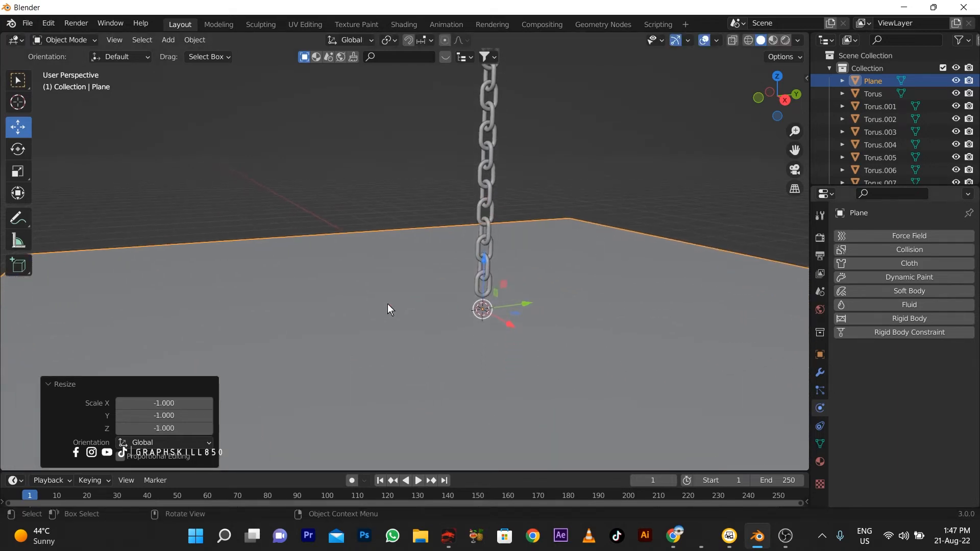
pyautogui.click(257, 186)
pyautogui.scroll(-4, 498, 178)
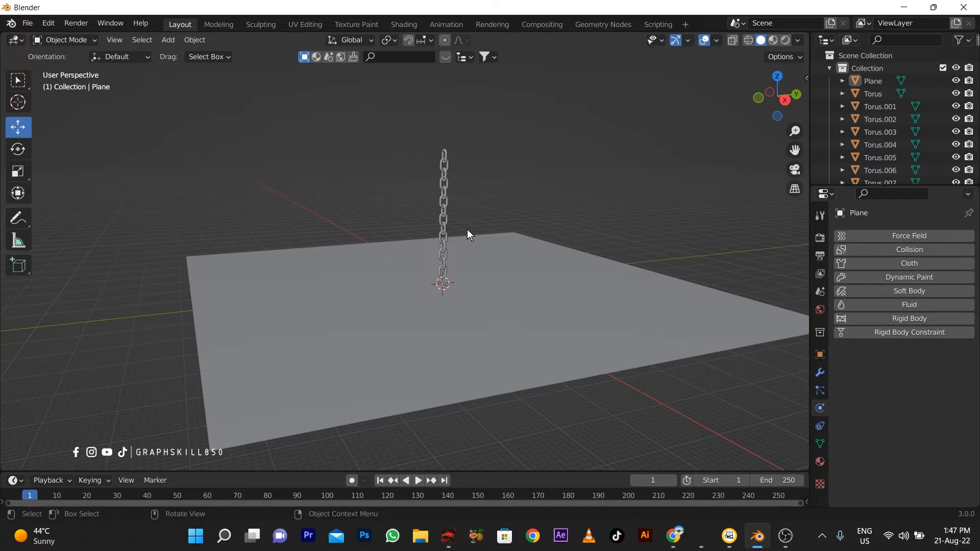
pyautogui.press('space')
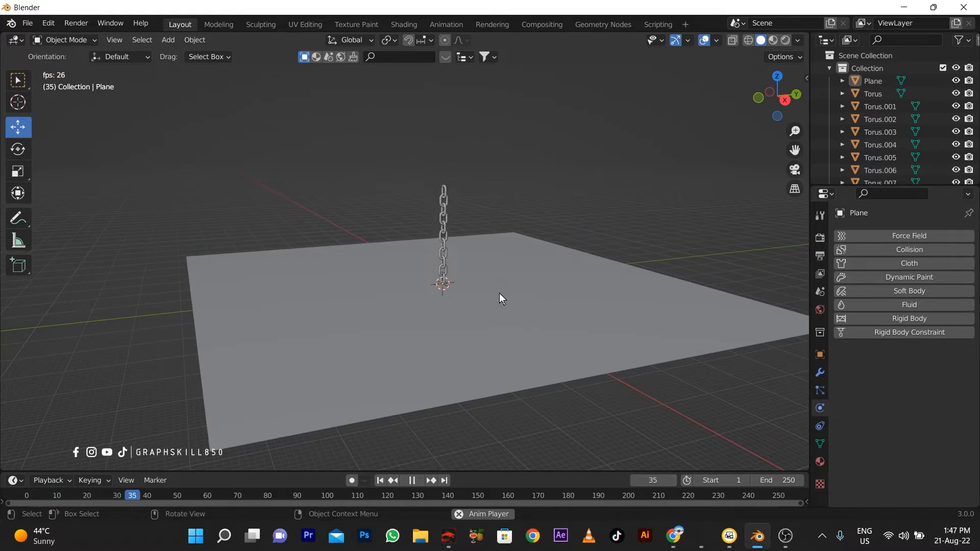
pyautogui.moveTo(499, 293); pyautogui.dragTo(506, 322, button='middle')
pyautogui.click(413, 480)
pyautogui.click(379, 481)
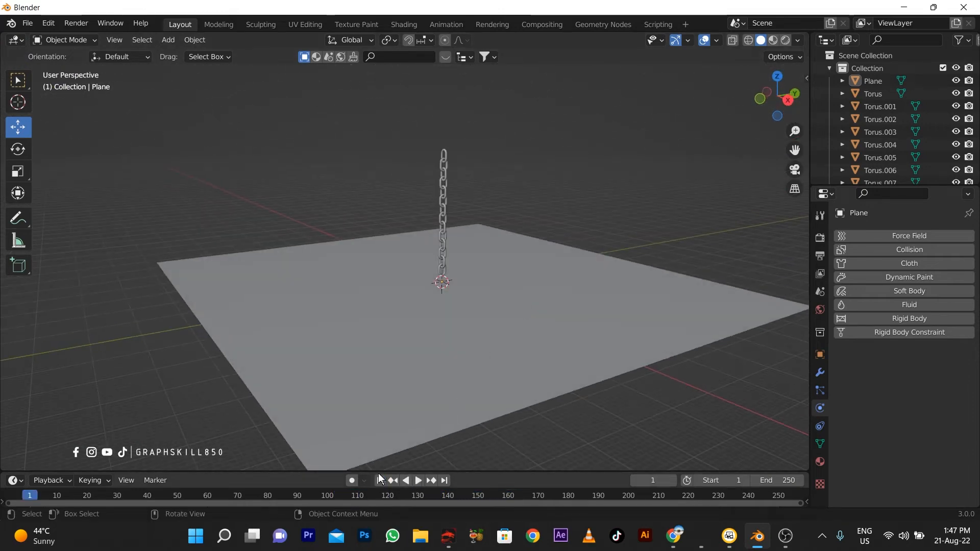
# - Give the ground plane a rigid body and set its type to Passive
pyautogui.moveTo(428, 312); pyautogui.dragTo(400, 332, button='middle')
pyautogui.click(245, 295)
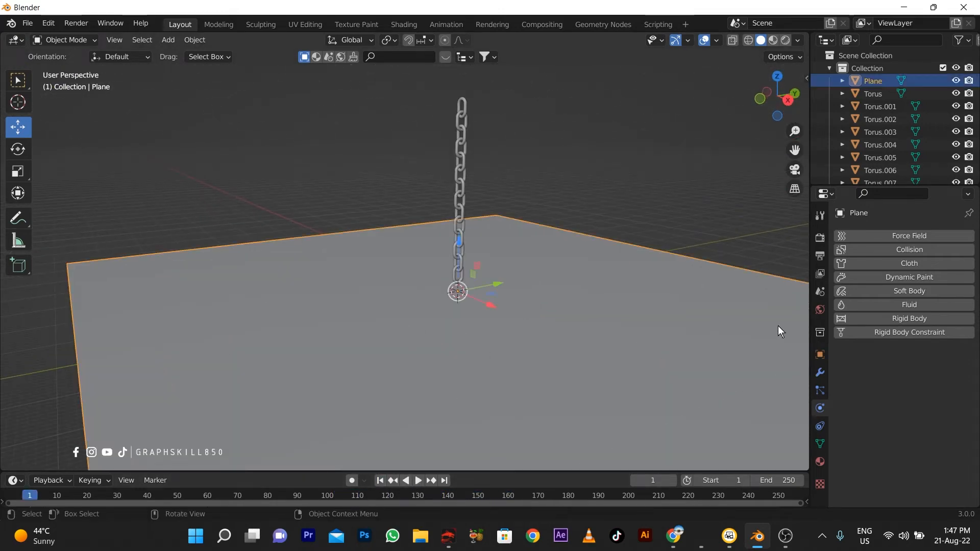
pyautogui.click(884, 320)
pyautogui.click(915, 374)
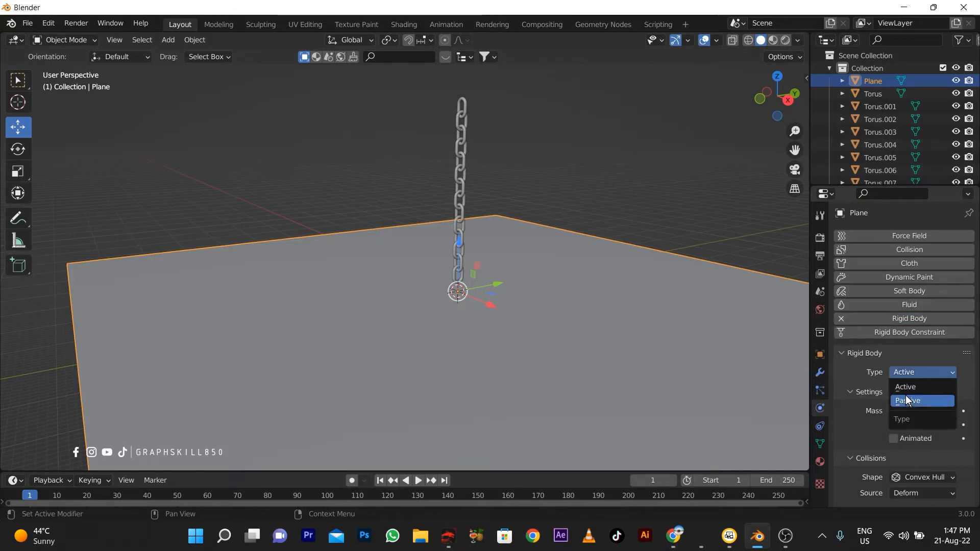
pyautogui.click(906, 404)
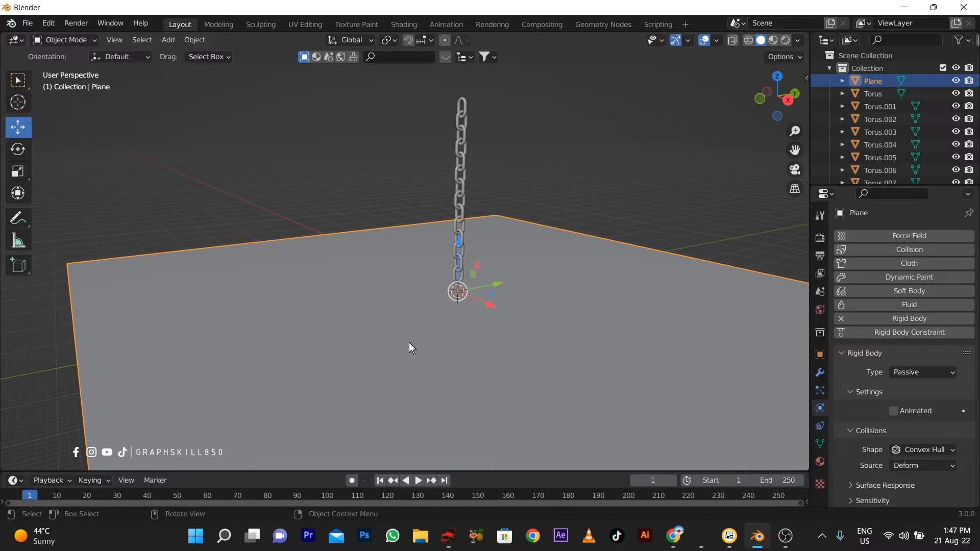
# - Play the simulation to watch the chain land on the passive plane, and return to the first frame
pyautogui.moveTo(409, 346); pyautogui.dragTo(378, 295, button='middle')
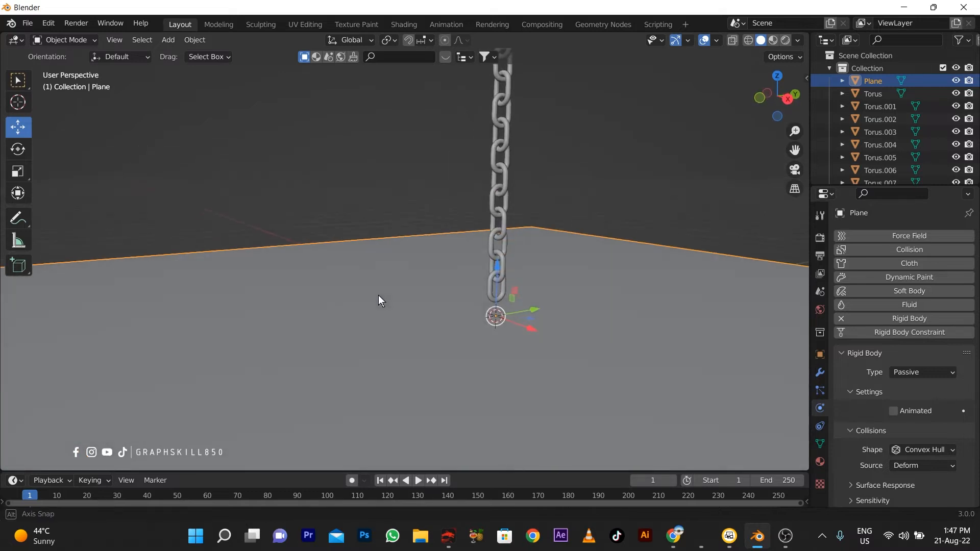
pyautogui.press('space')
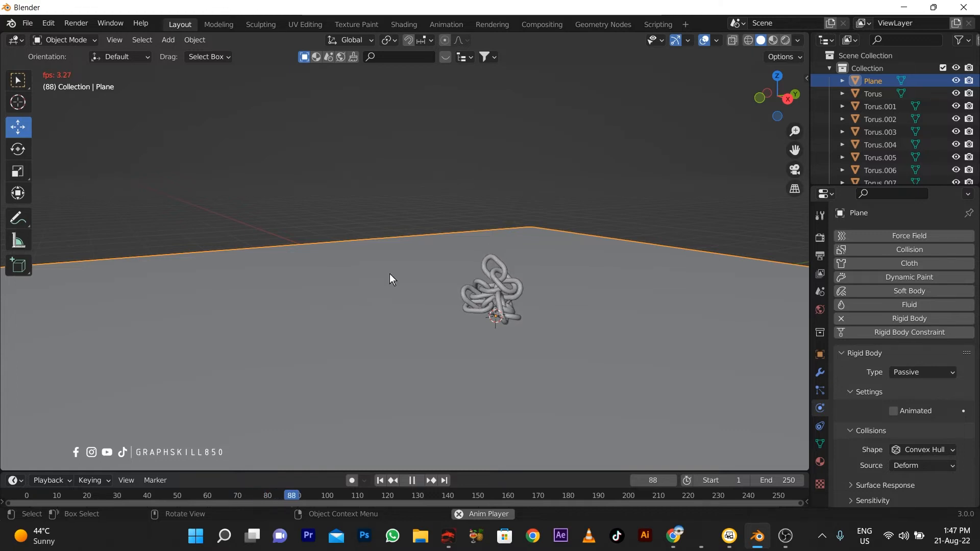
pyautogui.moveTo(507, 397); pyautogui.dragTo(468, 301, button='middle')
pyautogui.click(414, 482)
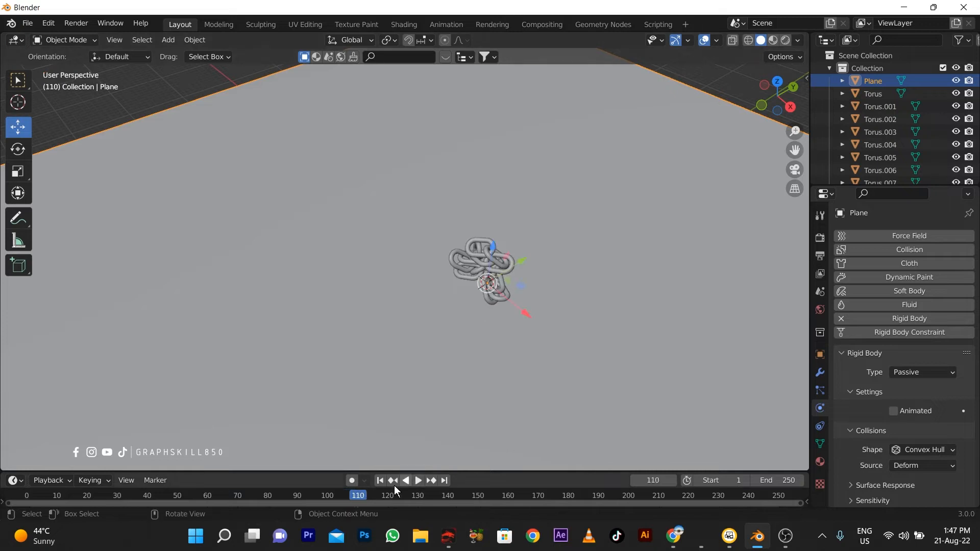
pyautogui.click(393, 480)
pyautogui.click(380, 481)
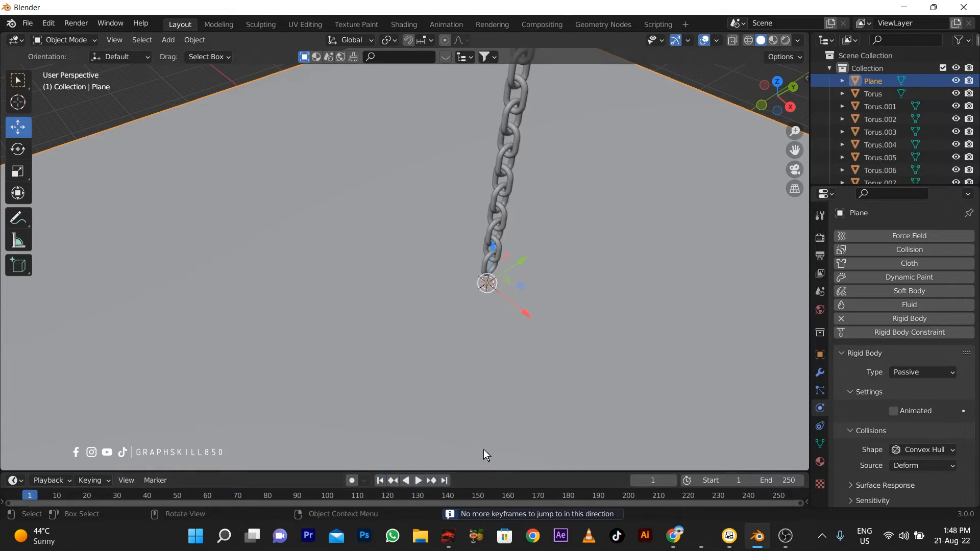
# - Select the topmost link of the chain and turn off the Dynamic option of its rigid body
pyautogui.moveTo(483, 451); pyautogui.dragTo(450, 396, button='middle')
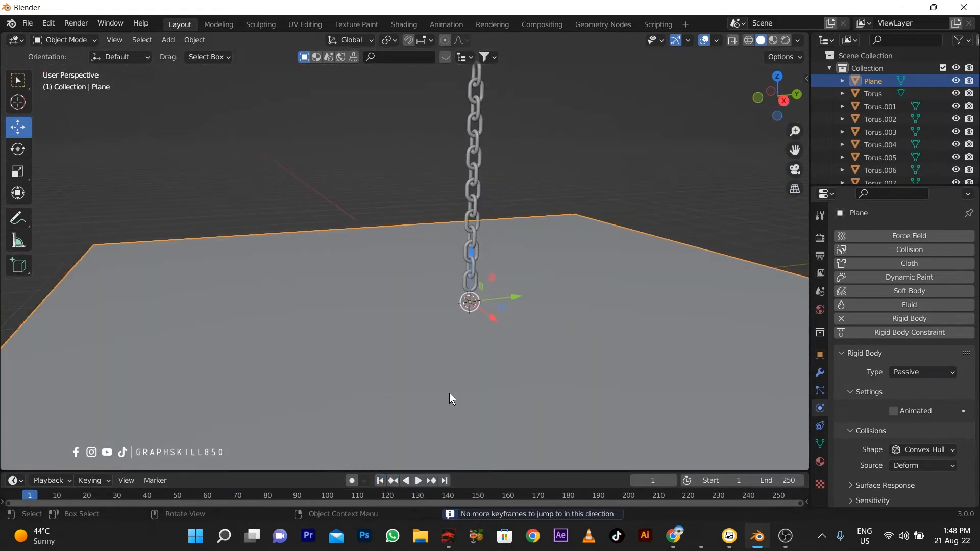
pyautogui.click(473, 272)
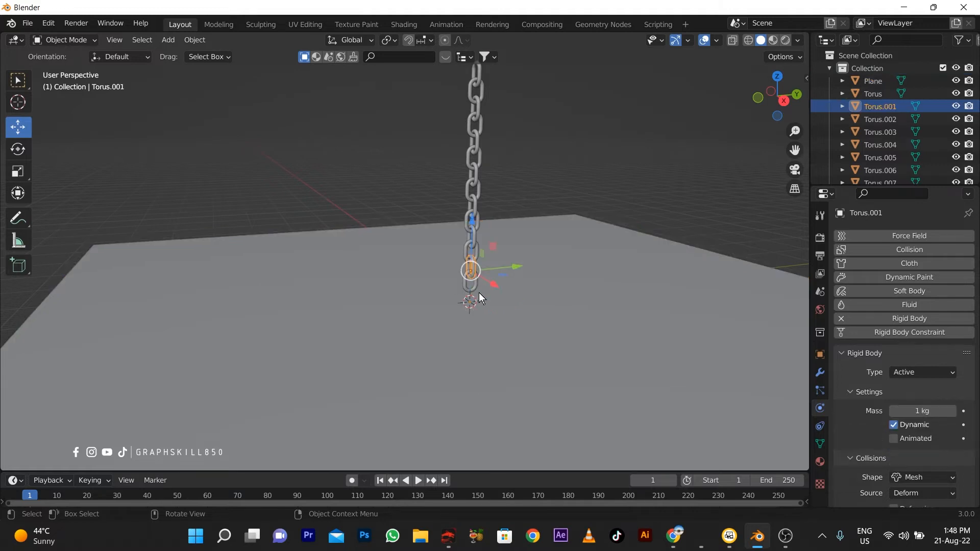
pyautogui.moveTo(479, 296); pyautogui.dragTo(432, 256, button='middle')
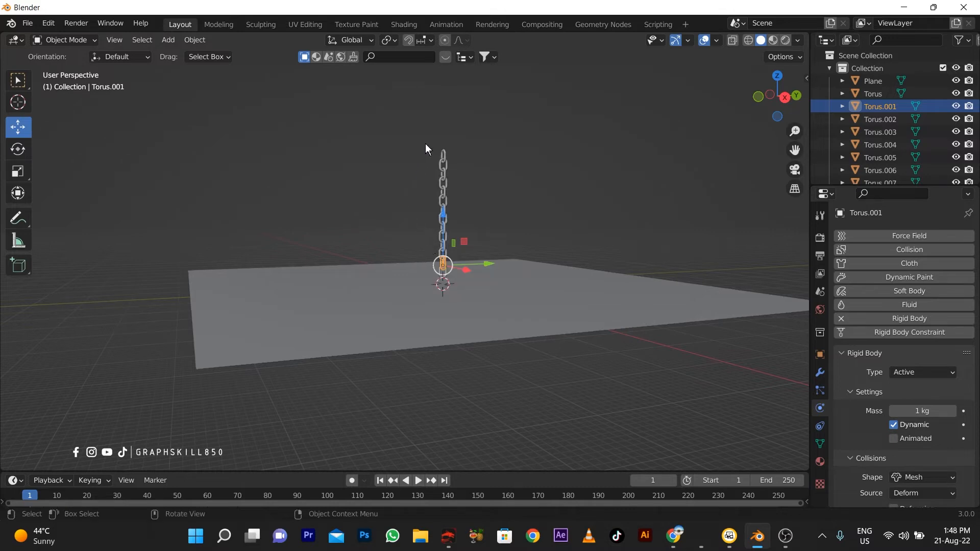
pyautogui.moveTo(426, 144); pyautogui.dragTo(453, 202)
pyautogui.moveTo(447, 148); pyautogui.dragTo(455, 144)
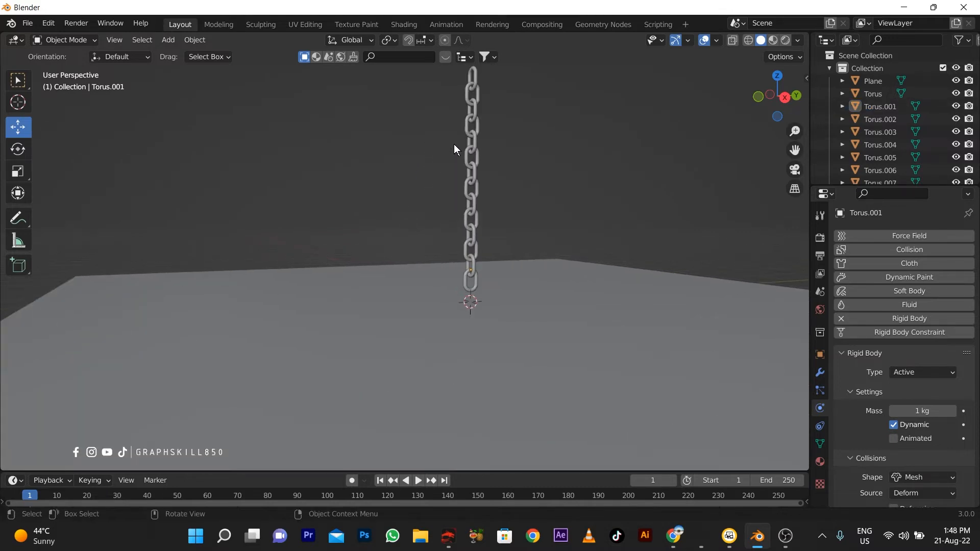
pyautogui.moveTo(454, 143); pyautogui.dragTo(431, 206, button='middle')
pyautogui.scroll(7, 483, 323)
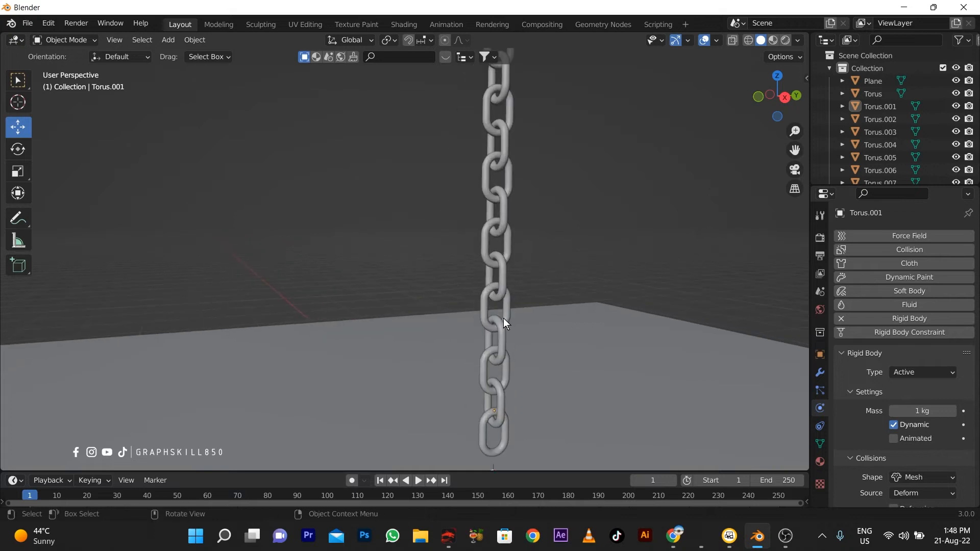
pyautogui.scroll(-5, 515, 304)
pyautogui.moveTo(437, 332); pyautogui.dragTo(459, 120, button='middle')
pyautogui.click(453, 134)
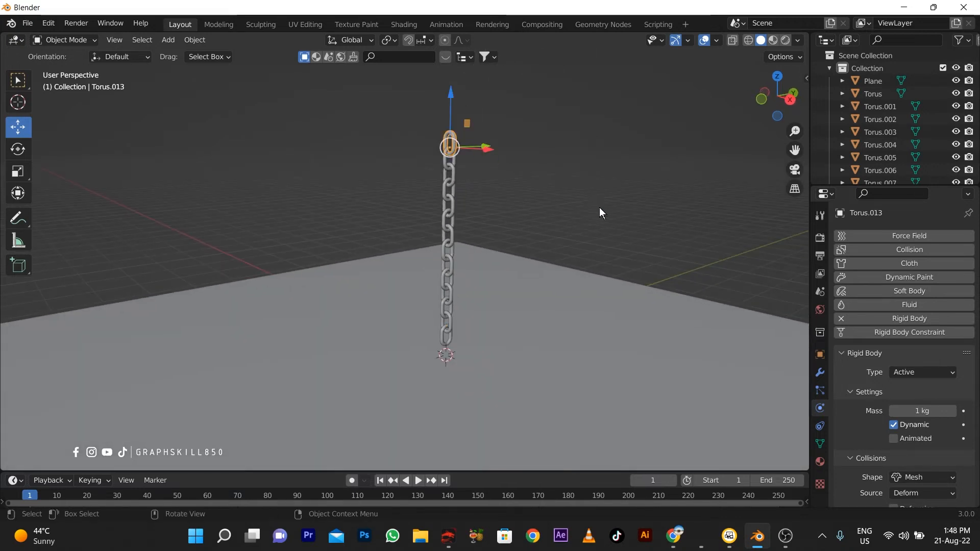
pyautogui.scroll(-1, 865, 440)
pyautogui.click(894, 404)
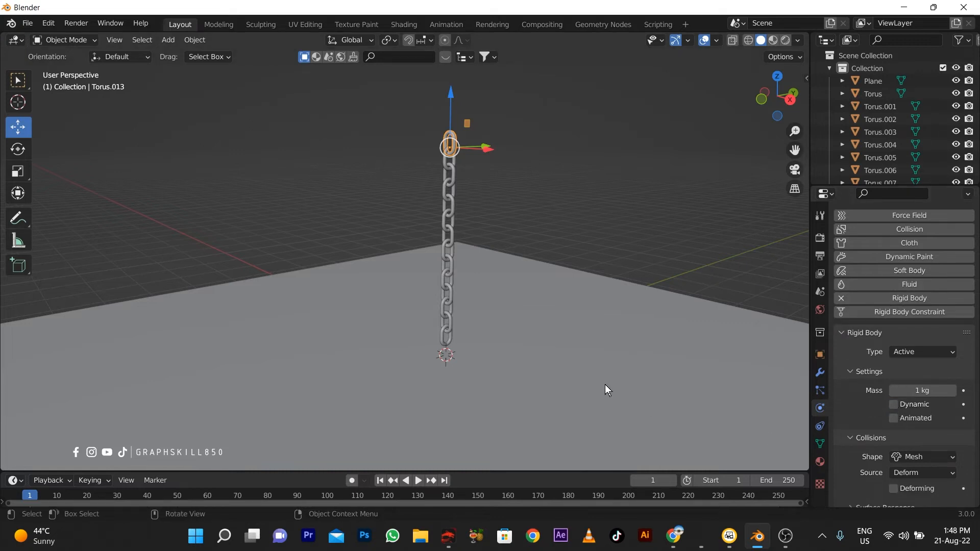
# - Deselect everything, play the simulation to check how the chain hangs, select the topmost link again and pause playback
pyautogui.moveTo(389, 320); pyautogui.dragTo(415, 339, button='middle')
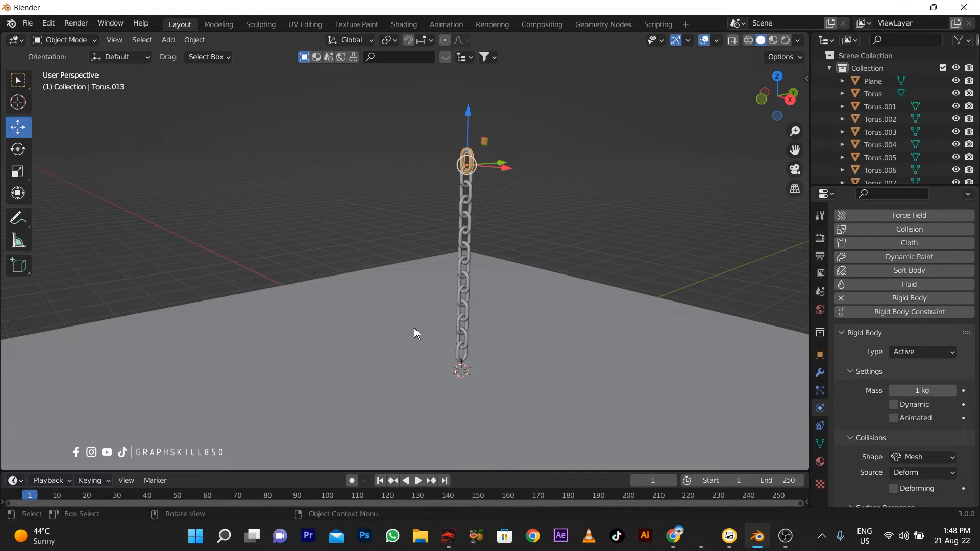
pyautogui.click(308, 210)
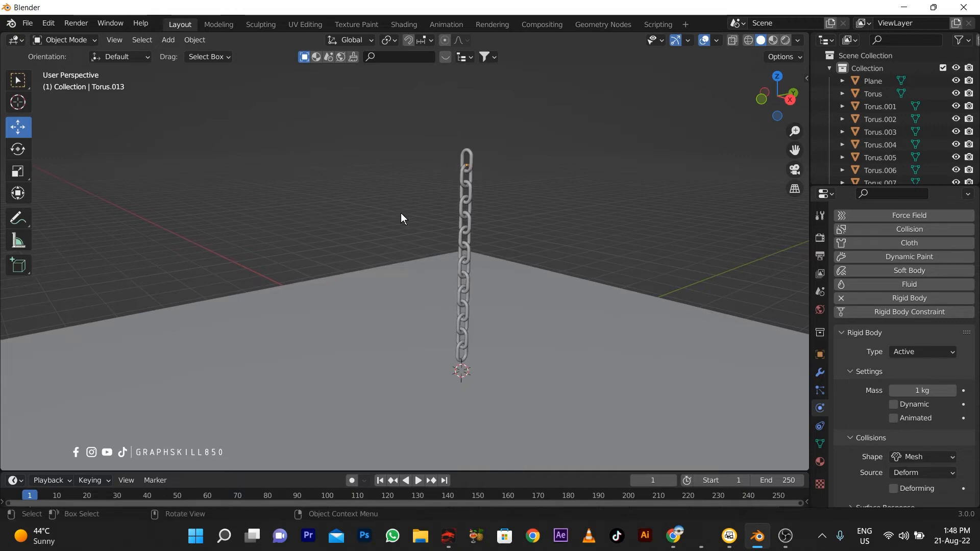
pyautogui.scroll(2, 526, 207)
pyautogui.press('space')
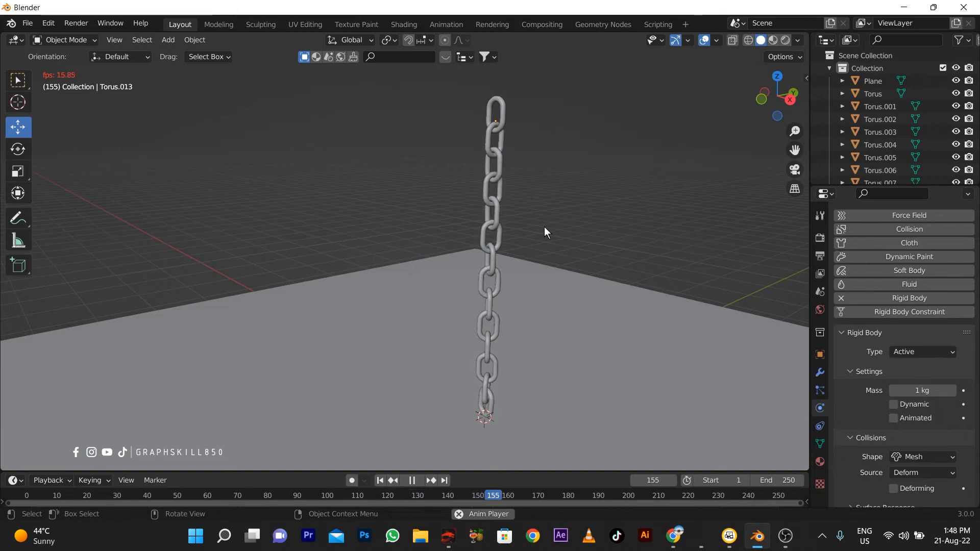
pyautogui.click(503, 110)
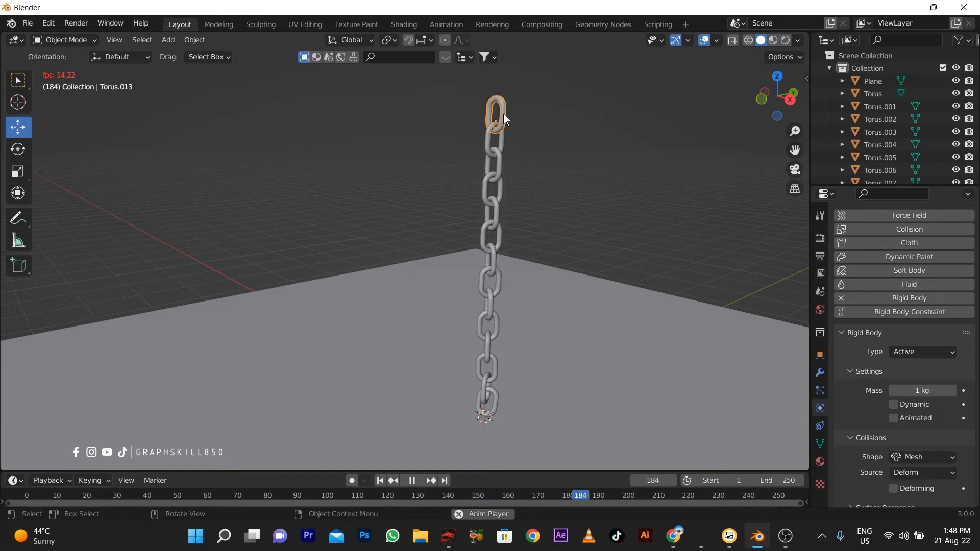
pyautogui.press('space')
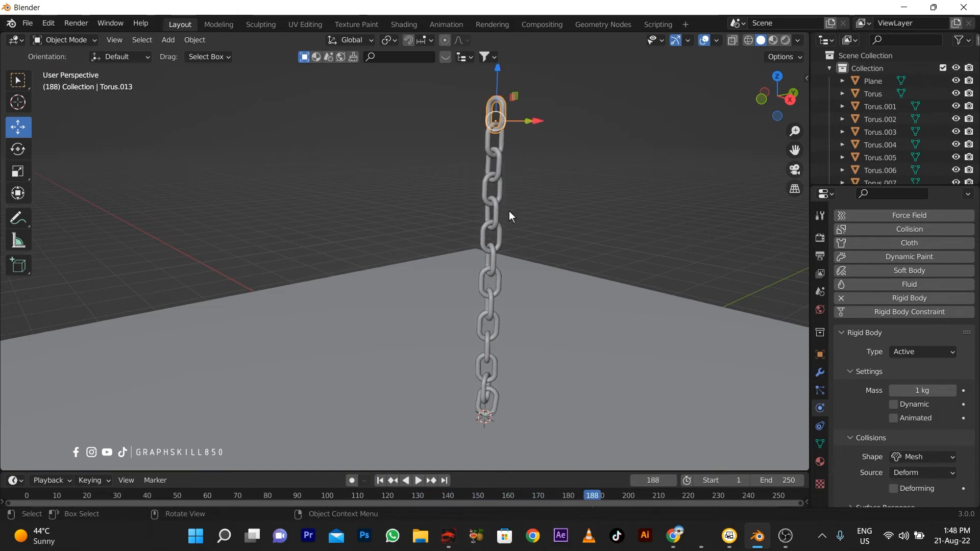
# - Set BlenderKit to materials, switch the viewport to material preview and search the library for "chain"
pyautogui.click(820, 464)
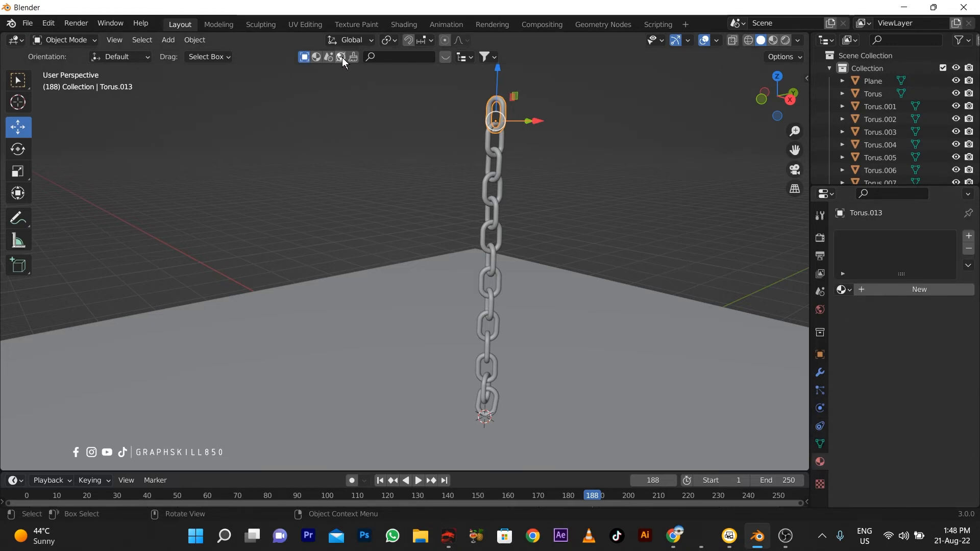
pyautogui.click(318, 56)
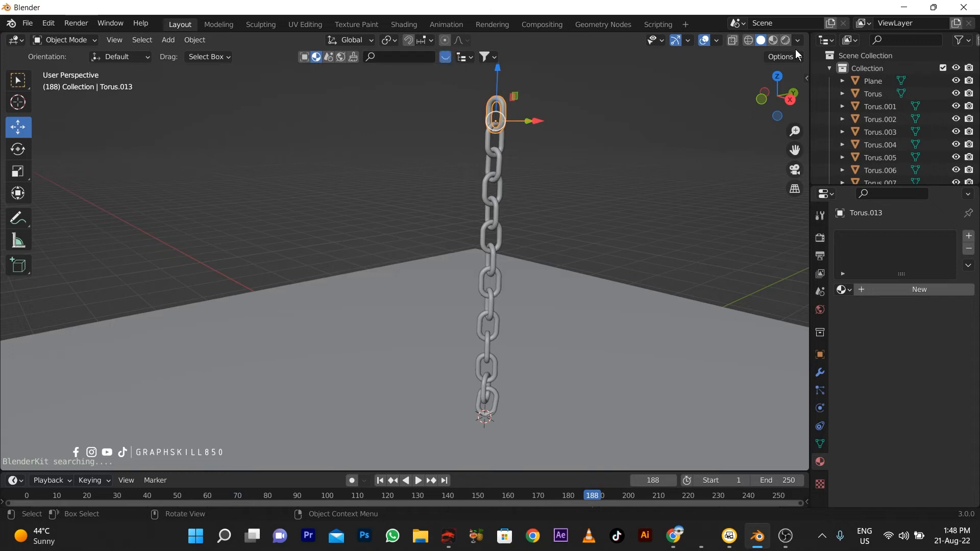
pyautogui.click(773, 40)
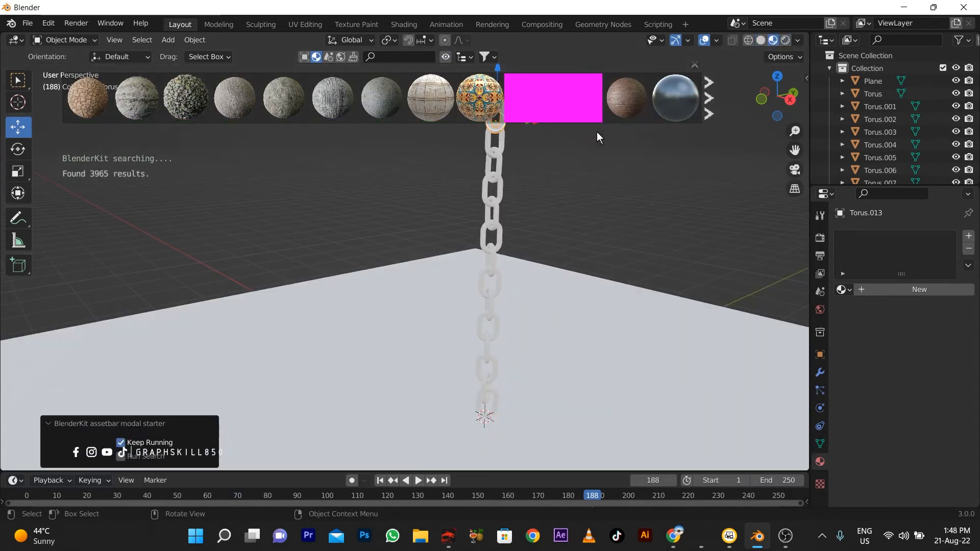
pyautogui.click(398, 57)
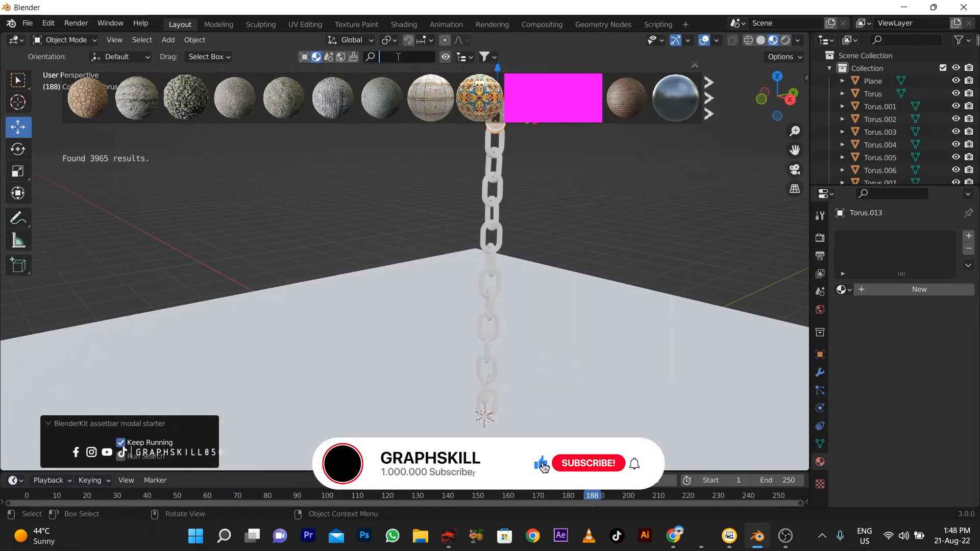
pyautogui.write('chai')
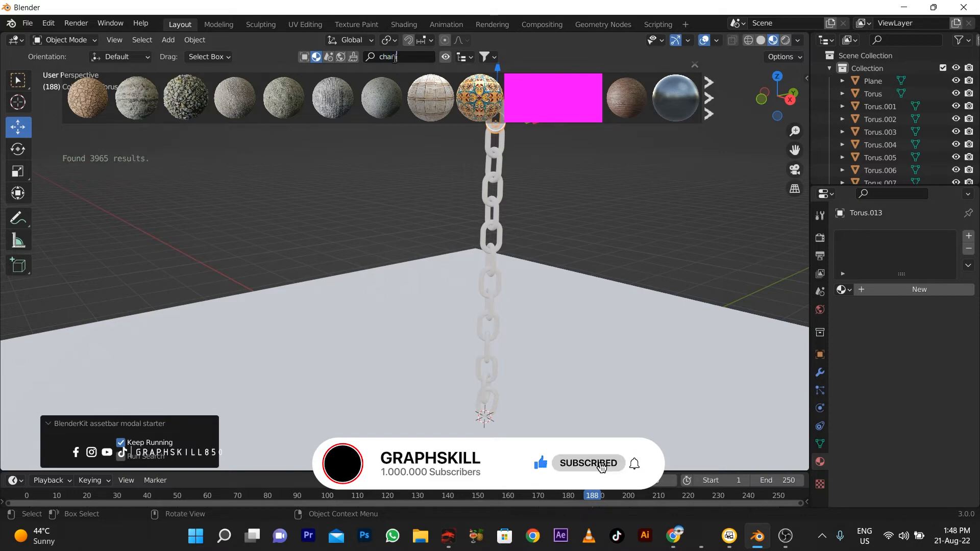
pyautogui.write('n')
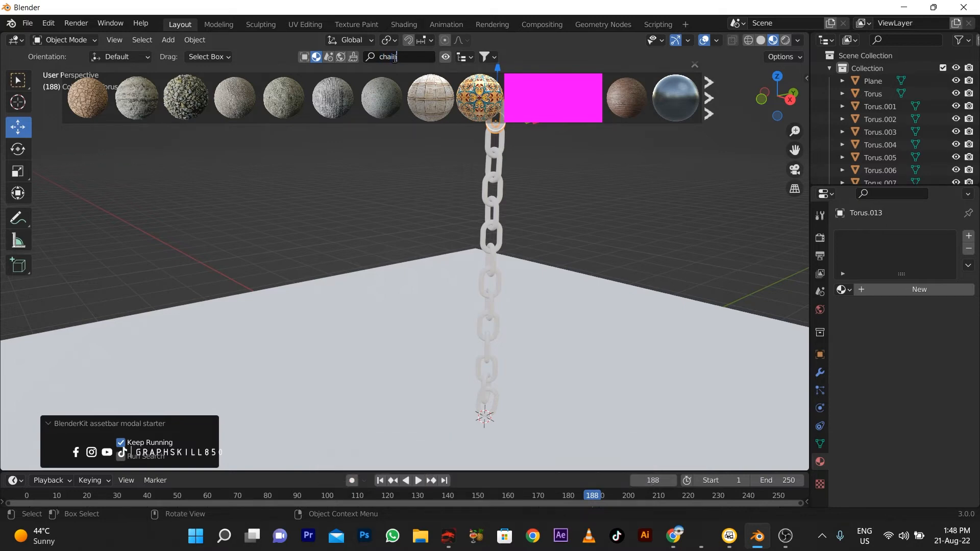
pyautogui.press('Return')
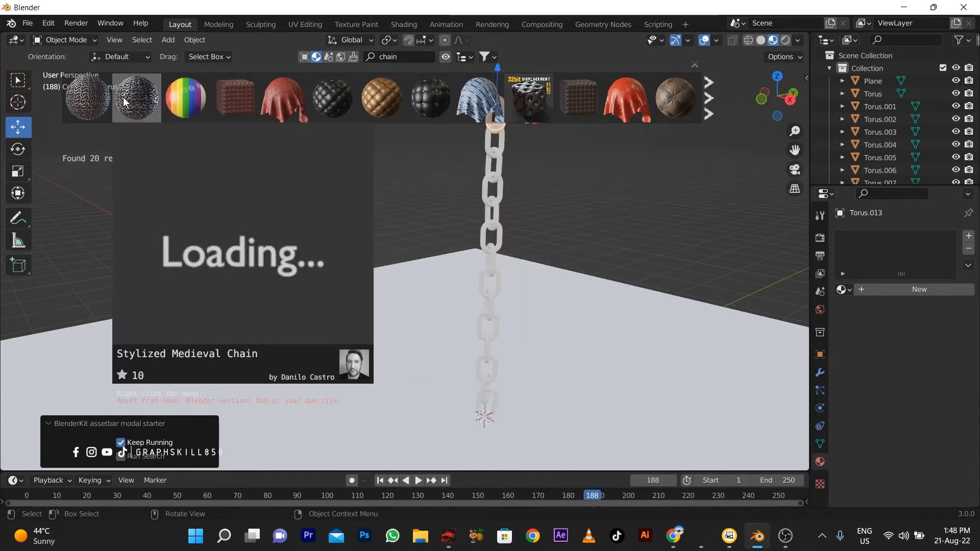
# - Search the BlenderKit materials for "steel" and try to apply the Steel material to the topmost link
pyautogui.click(420, 62)
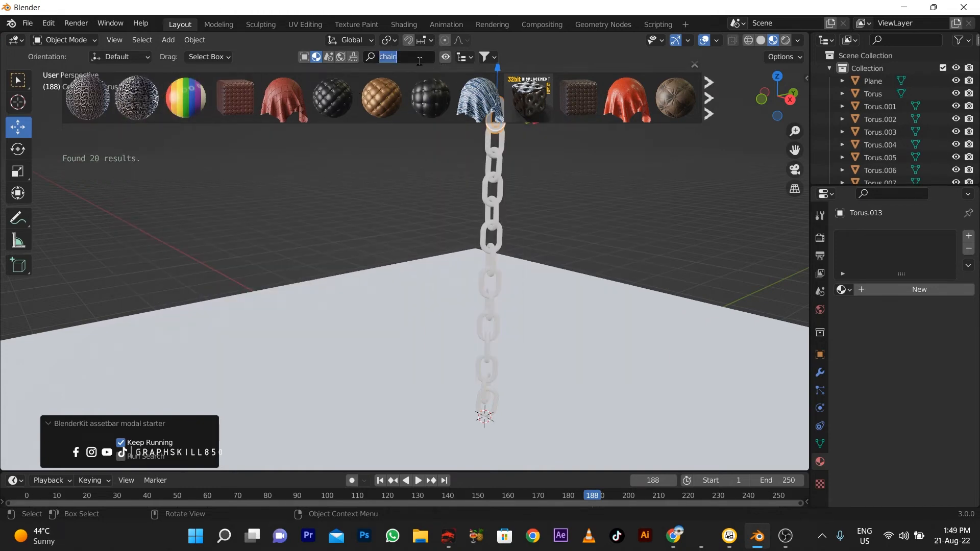
pyautogui.write('st')
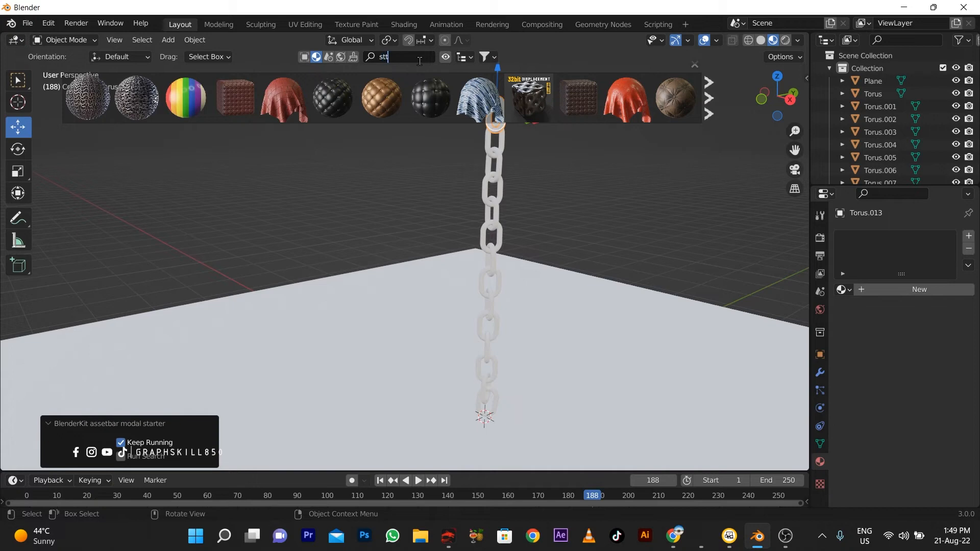
pyautogui.write('eel')
pyautogui.press('Return')
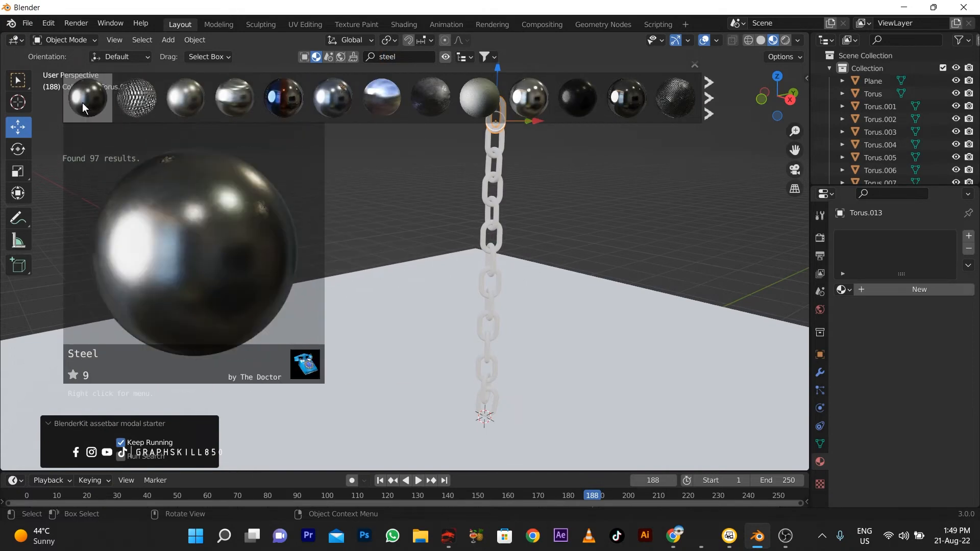
pyautogui.moveTo(81, 102); pyautogui.dragTo(485, 134)
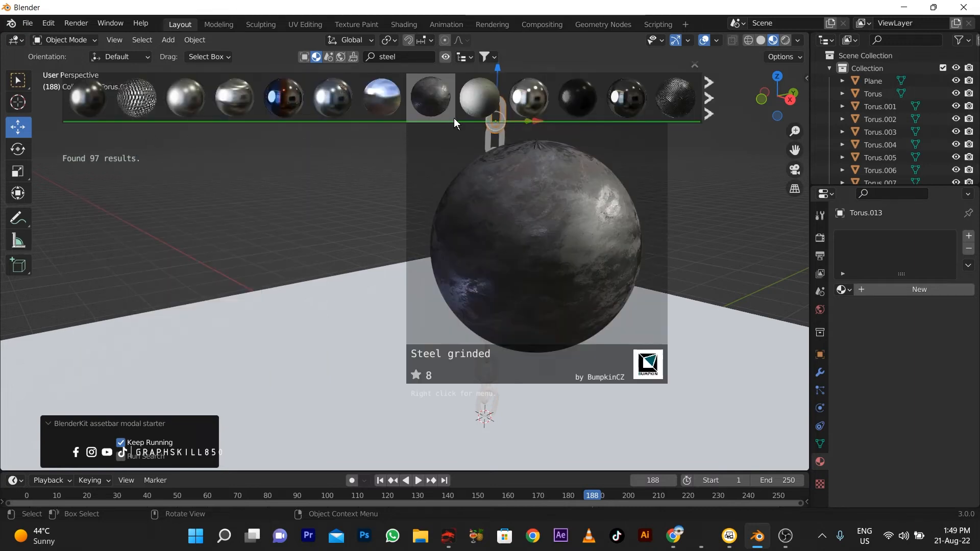
# - Select all the links of the chain and apply BlenderKit's Steel material to the selection
pyautogui.scroll(-3, 431, 159)
pyautogui.moveTo(403, 207); pyautogui.dragTo(420, 170, button='middle')
pyautogui.moveTo(399, 148); pyautogui.dragTo(499, 351)
pyautogui.moveTo(488, 350); pyautogui.dragTo(405, 327, button='middle')
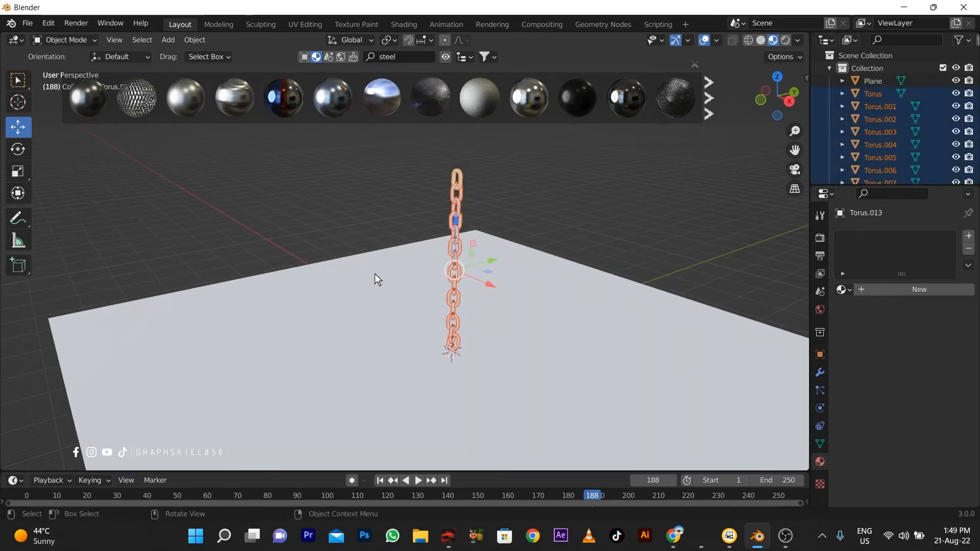
pyautogui.click(84, 92)
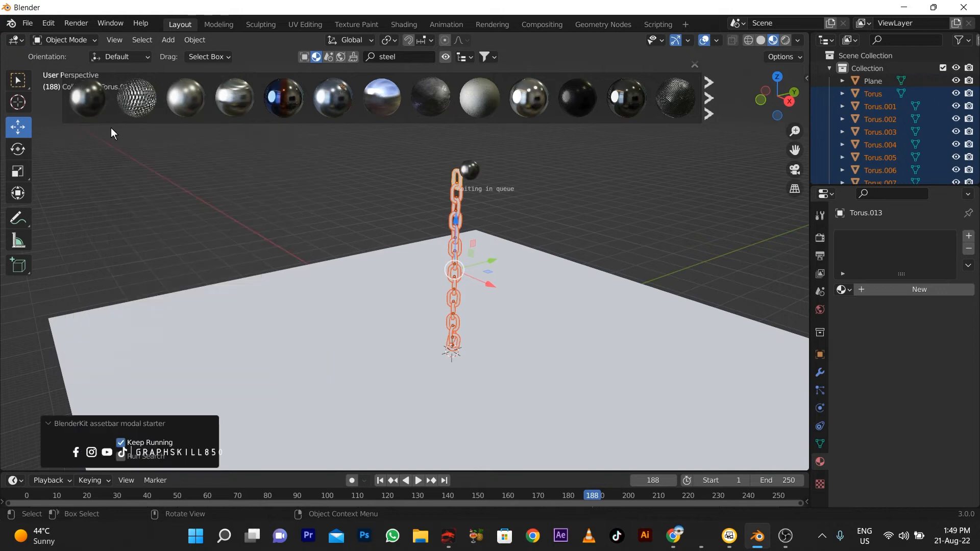
# - Switch the viewport to rendered shading
pyautogui.moveTo(230, 181); pyautogui.dragTo(291, 186, button='middle')
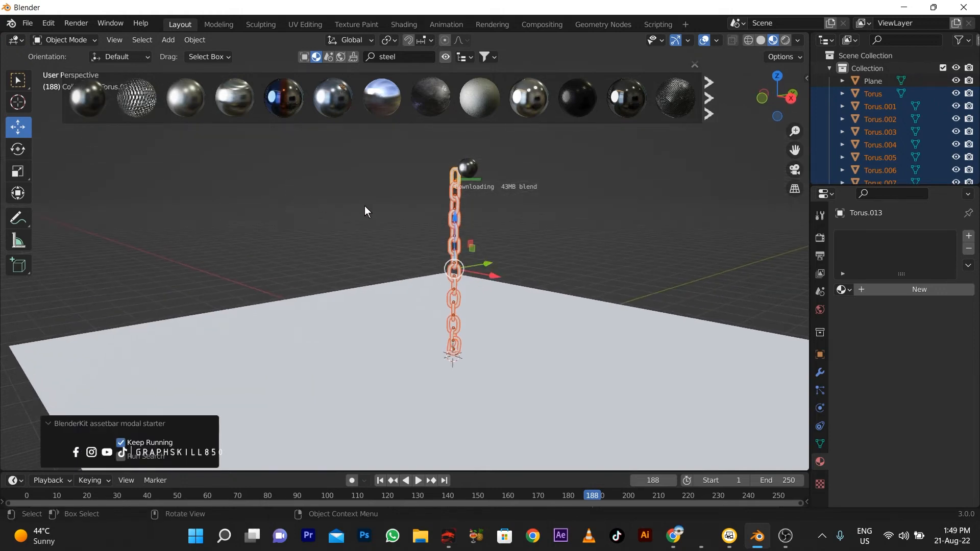
pyautogui.moveTo(365, 206); pyautogui.dragTo(485, 197, button='middle')
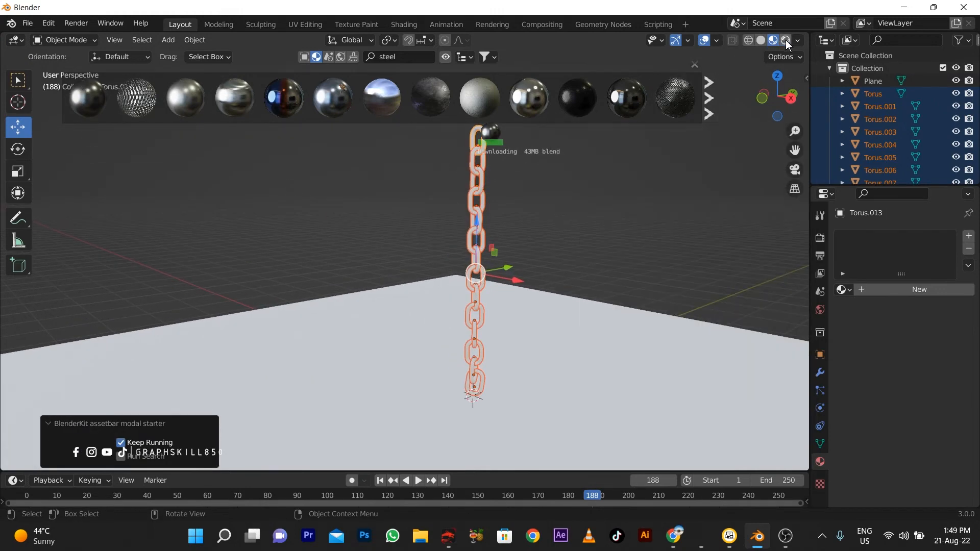
pyautogui.click(786, 40)
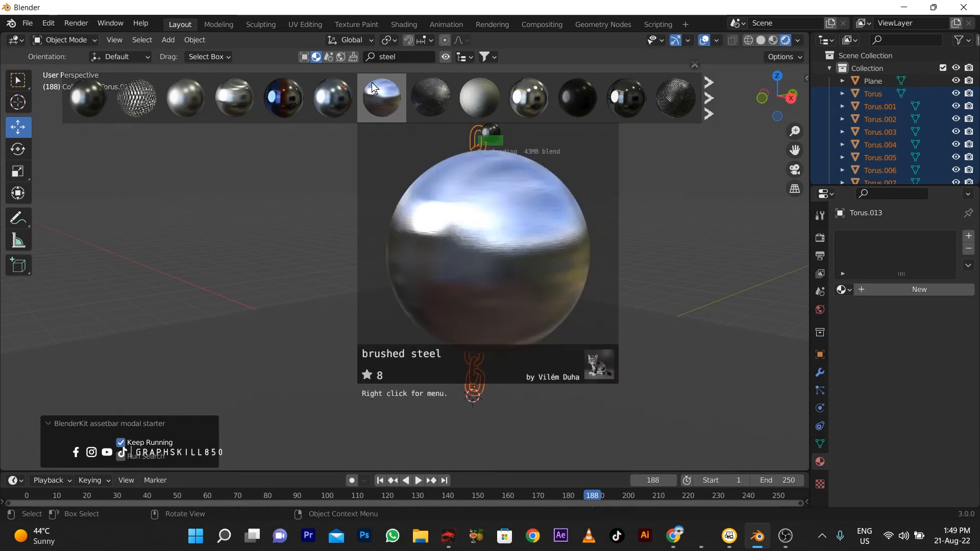
# - Switch the viewport to material preview shading and clear the selection of all the chain links
pyautogui.click(774, 40)
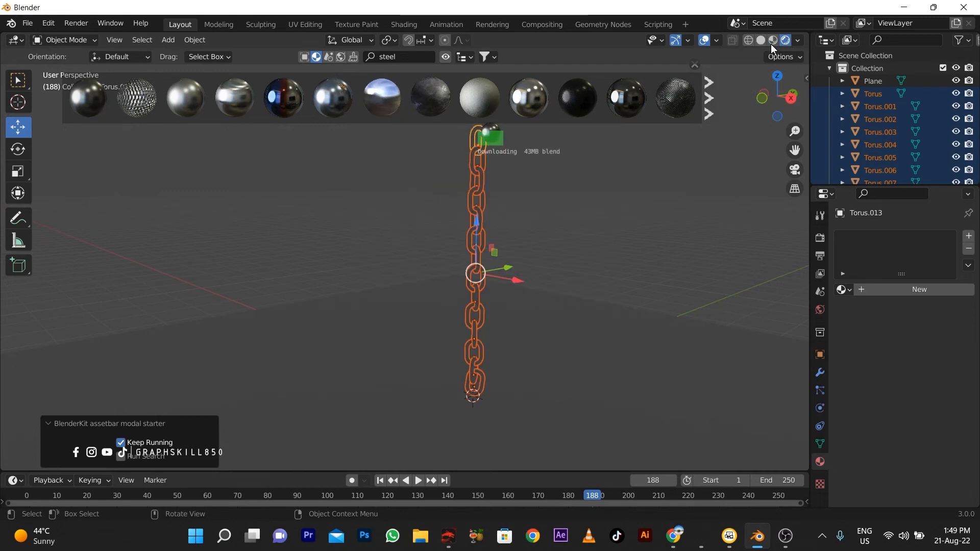
pyautogui.moveTo(396, 249)
pyautogui.mouseDown(button='middle')
pyautogui.moveTo(403, 262)
pyautogui.moveTo(394, 250)
pyautogui.mouseUp(button='middle')
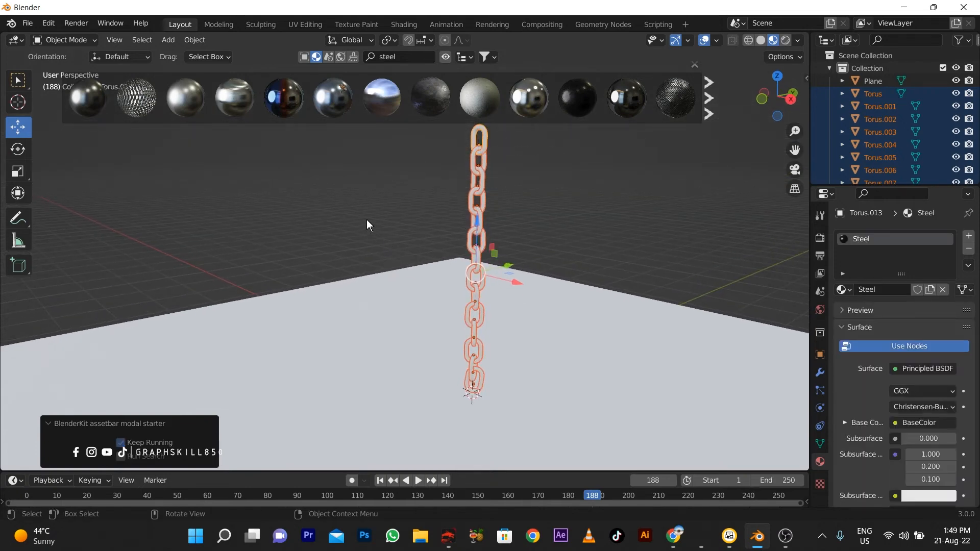
pyautogui.click(351, 233)
pyautogui.moveTo(351, 234); pyautogui.dragTo(365, 244, button='middle')
# - Select the top three links of the chain individually to check which ones carry the Steel material
pyautogui.click(475, 160)
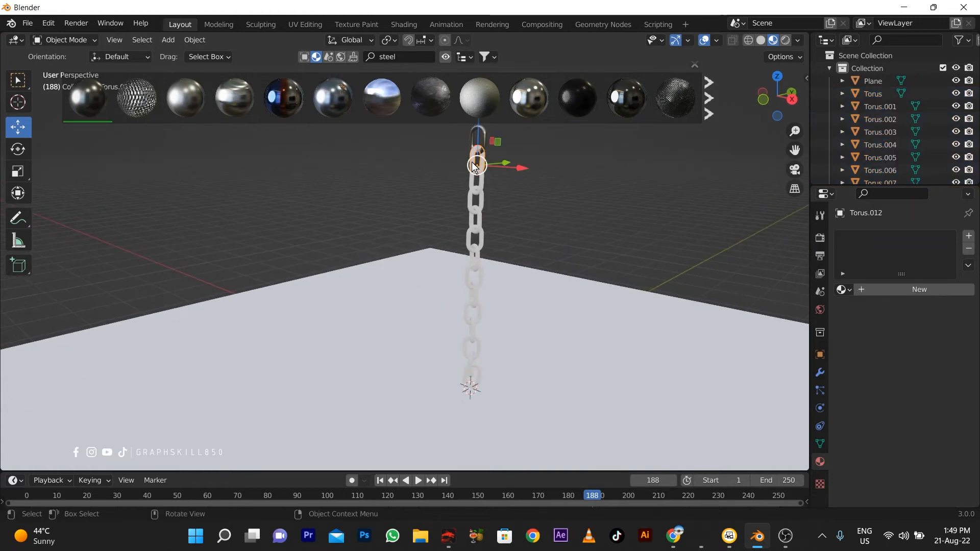
pyautogui.click(476, 150)
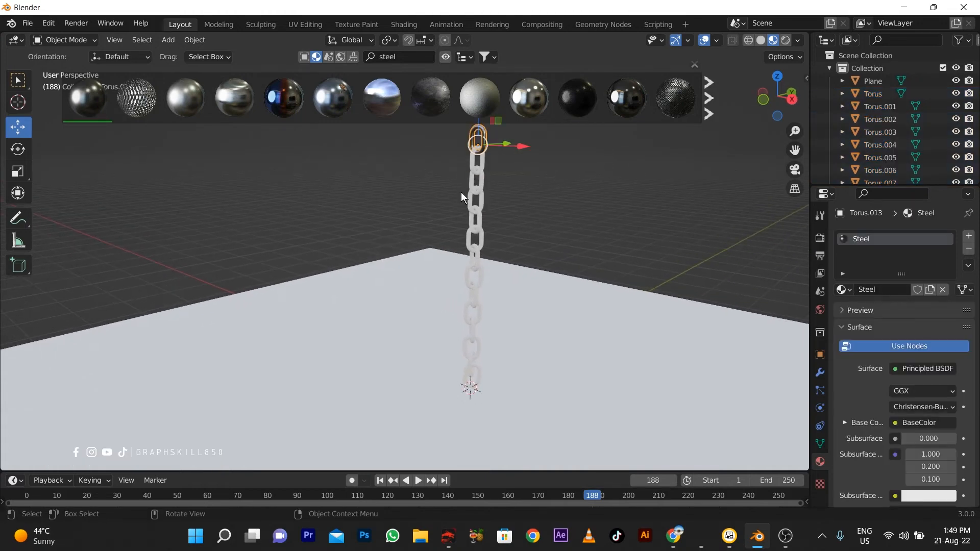
pyautogui.keyDown('shift'); pyautogui.click(478, 181); pyautogui.keyUp('shift')
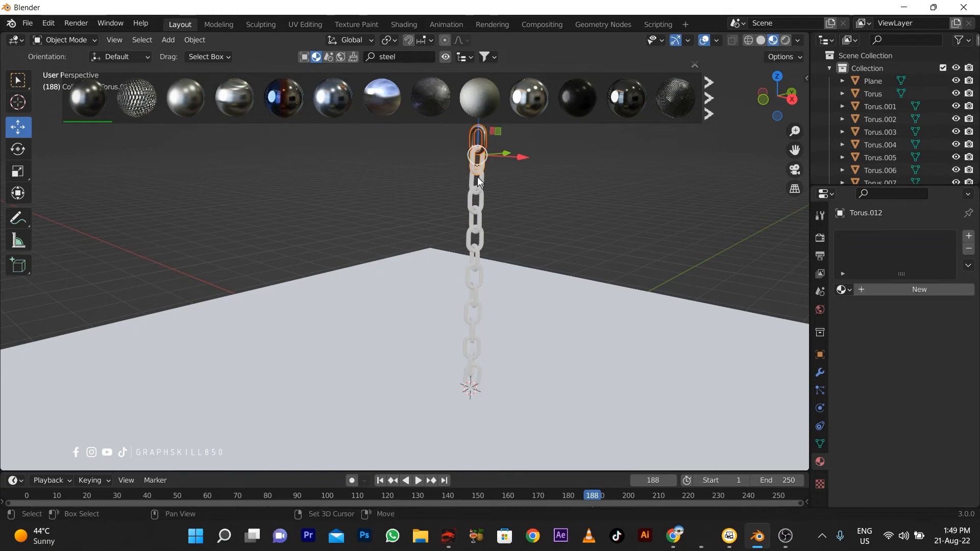
pyautogui.click(479, 186)
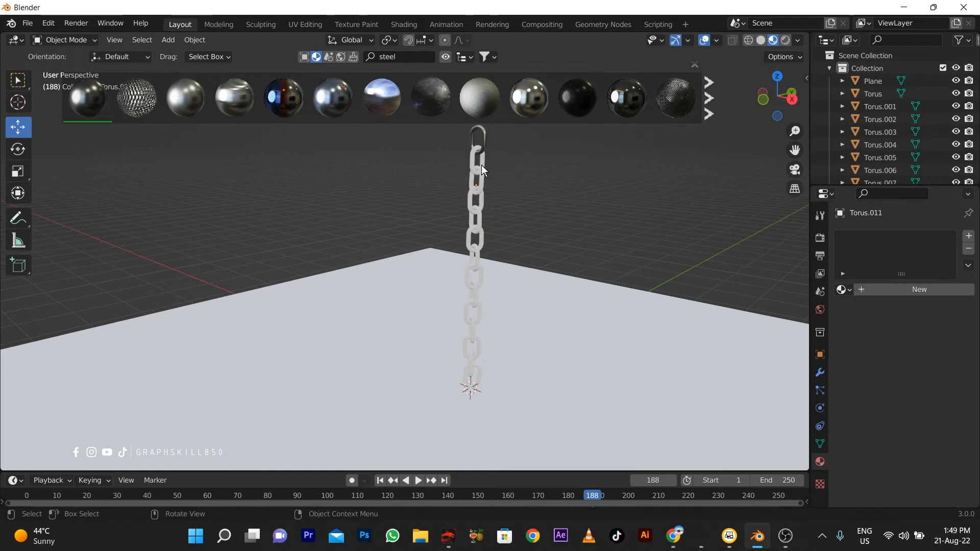
pyautogui.click(482, 149)
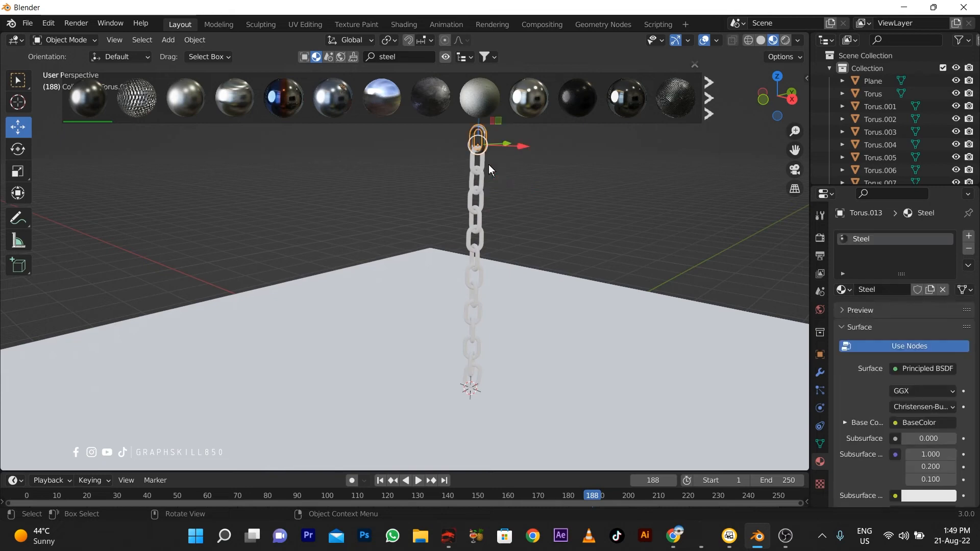
# - Assign the existing Steel material to the second and third links from the top, Torus.012 and Torus.011
pyautogui.click(485, 166)
pyautogui.click(844, 290)
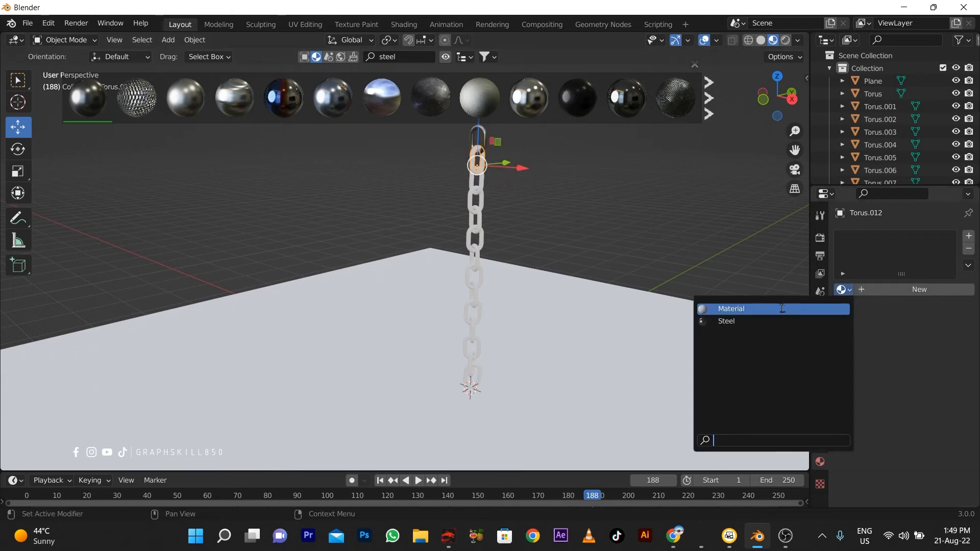
pyautogui.click(723, 308)
pyautogui.click(480, 188)
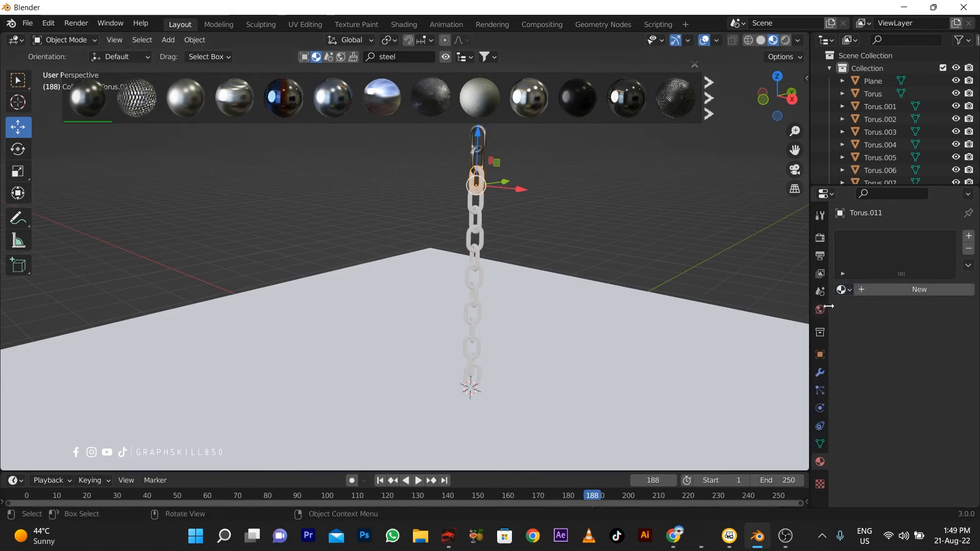
pyautogui.click(842, 289)
pyautogui.click(726, 320)
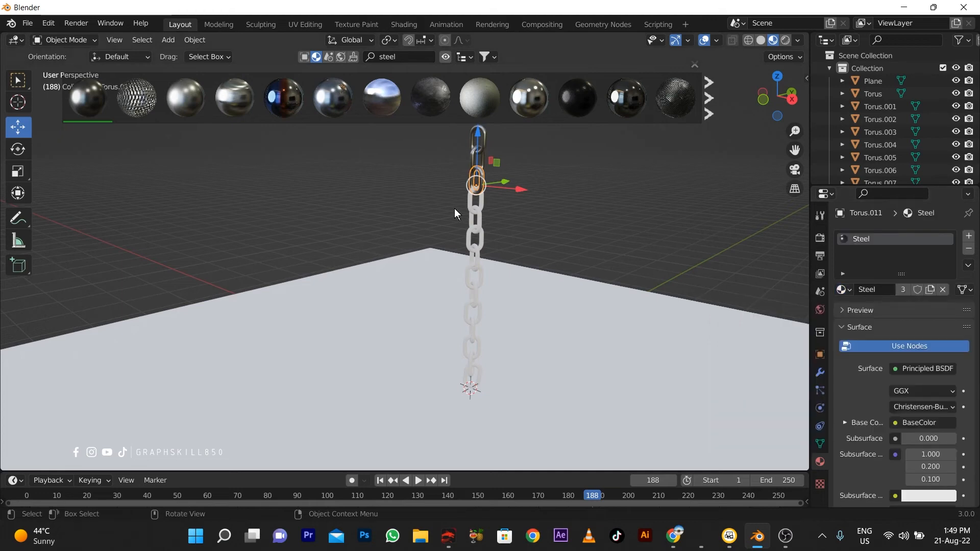
# - Assign the existing Steel material to Torus.009 and Torus.010, the fifth and fourth links from the top
pyautogui.click(482, 208)
pyautogui.click(843, 289)
pyautogui.click(725, 320)
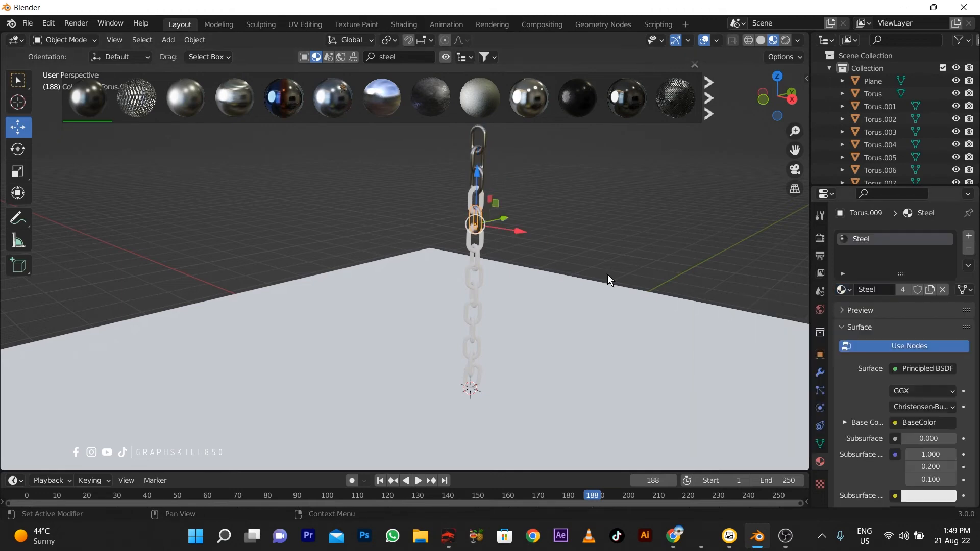
pyautogui.click(469, 203)
pyautogui.click(843, 290)
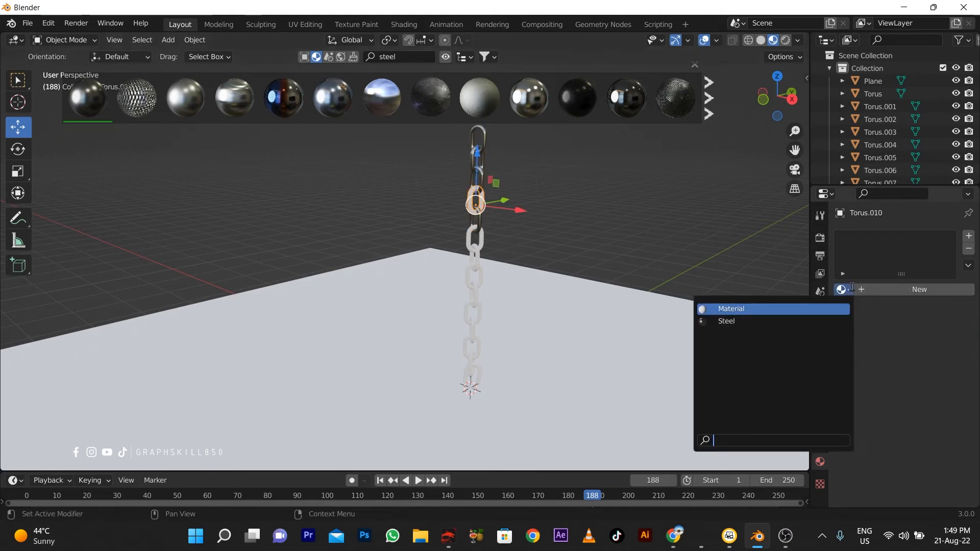
pyautogui.click(749, 322)
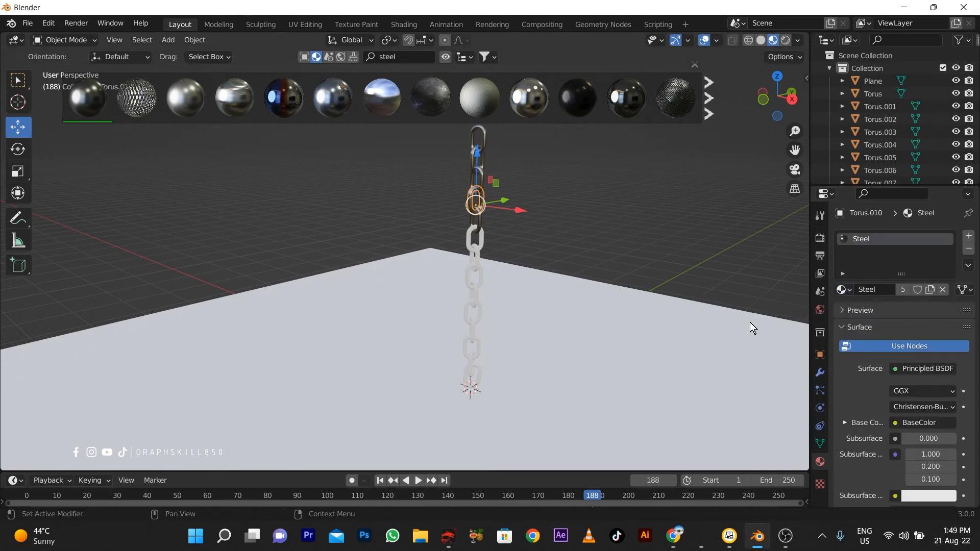
# - Assign the existing Steel material to the middle links Torus.007 and Torus.008
pyautogui.click(480, 244)
pyautogui.click(843, 290)
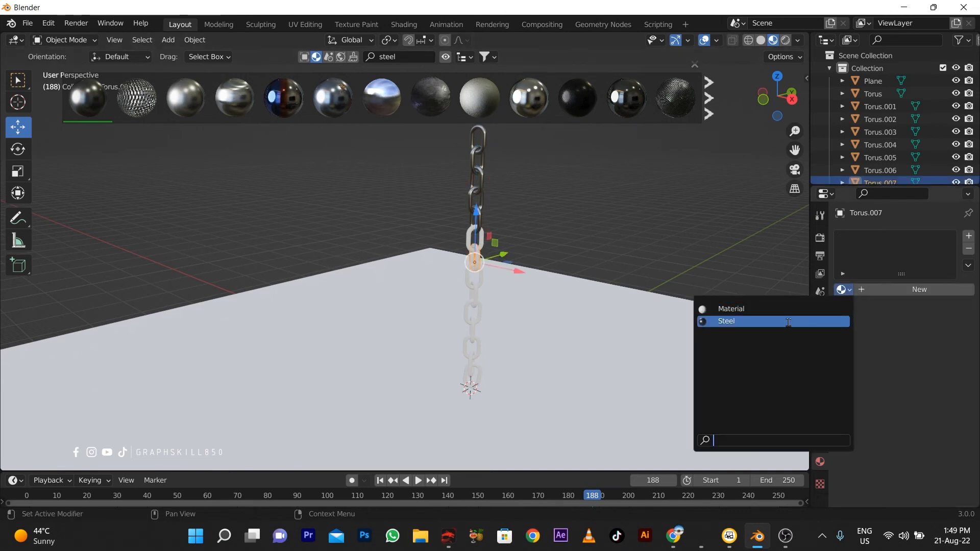
pyautogui.click(730, 322)
pyautogui.scroll(3, 470, 198)
pyautogui.scroll(4, 549, 210)
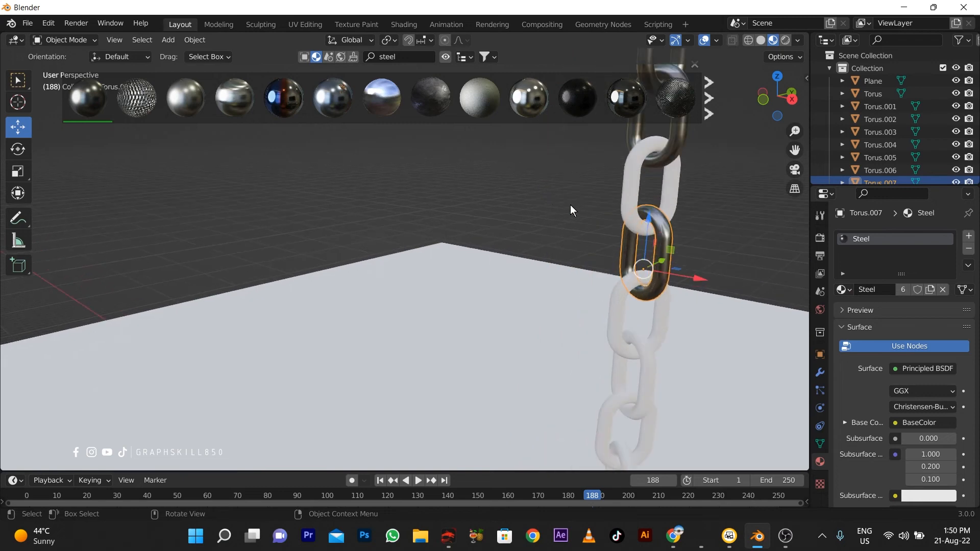
pyautogui.moveTo(598, 200); pyautogui.dragTo(485, 197, button='middle')
pyautogui.scroll(-4, 498, 203)
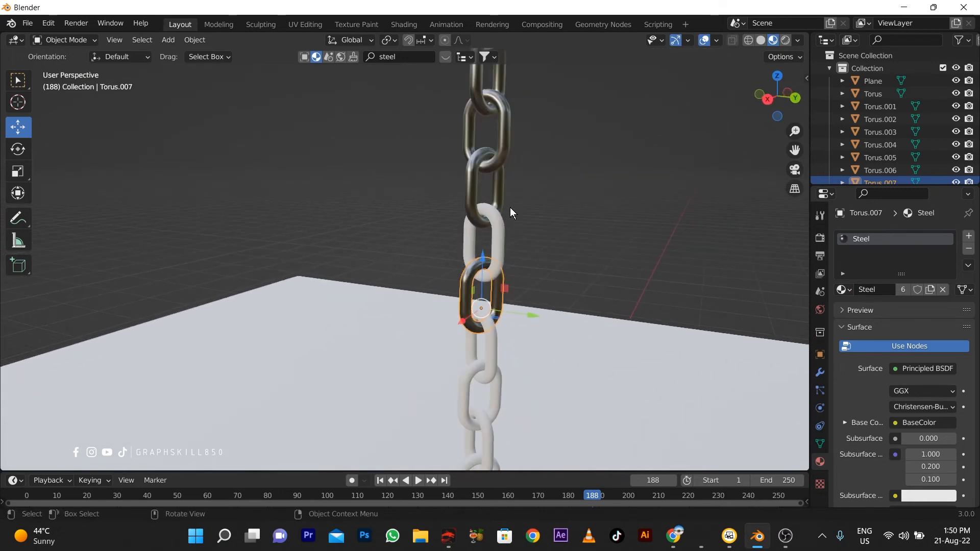
pyautogui.click(499, 234)
pyautogui.click(844, 289)
pyautogui.click(777, 318)
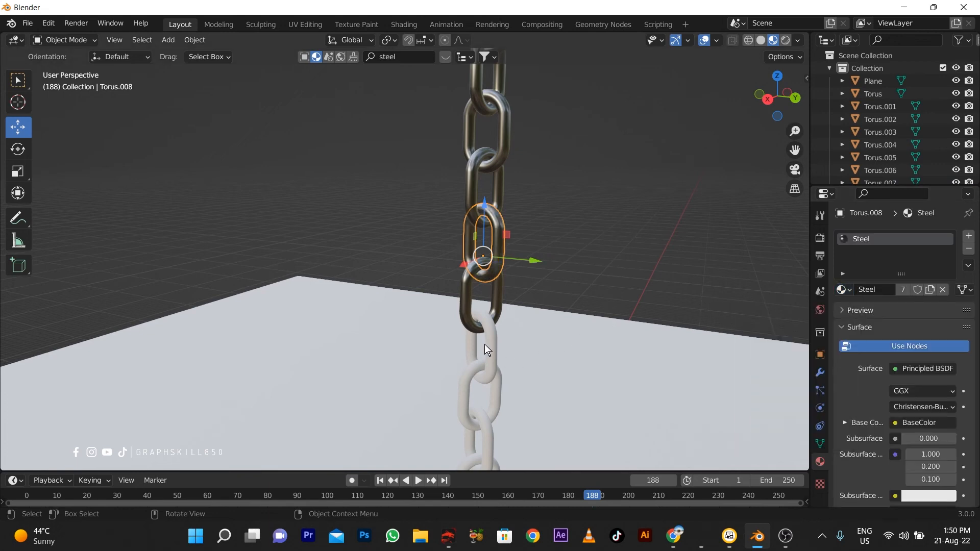
# - Assign the existing Steel material to Torus.006 and Torus.005, the two links directly below Torus.007
pyautogui.click(489, 341)
pyautogui.click(488, 341)
pyautogui.click(843, 290)
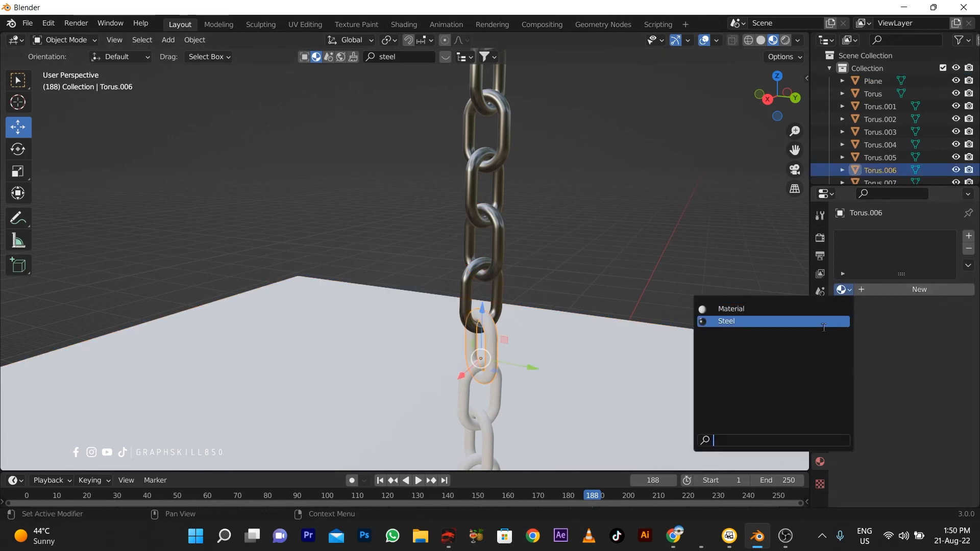
pyautogui.click(771, 321)
pyautogui.click(492, 383)
pyautogui.click(850, 289)
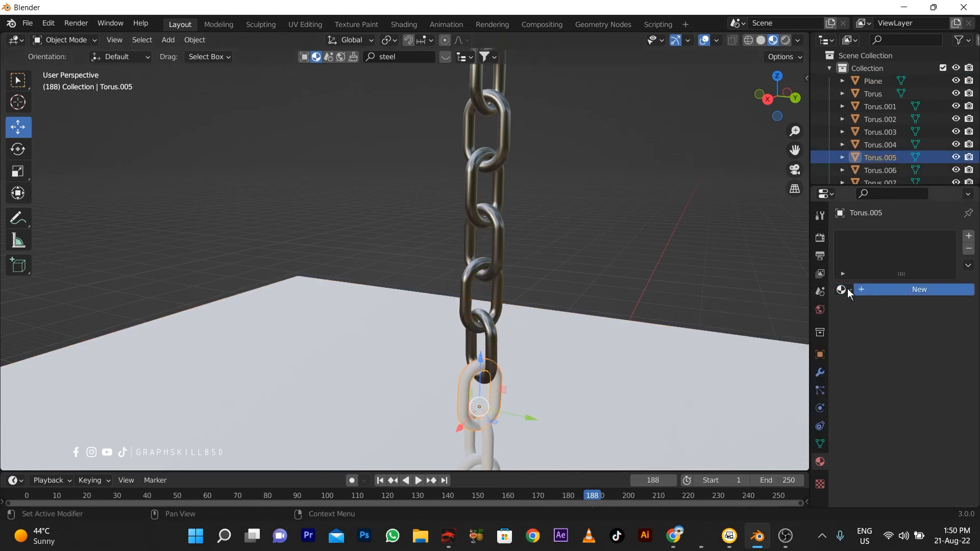
pyautogui.click(842, 289)
pyautogui.click(968, 248)
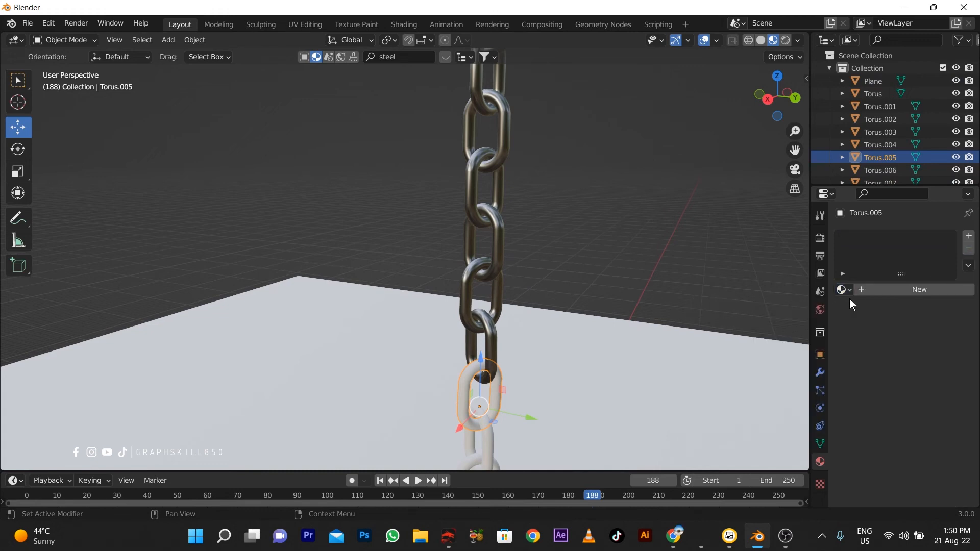
pyautogui.click(843, 289)
pyautogui.click(727, 334)
# - Assign the existing Steel material to the lower links Torus.004 and Torus.003
pyautogui.scroll(-3, 535, 320)
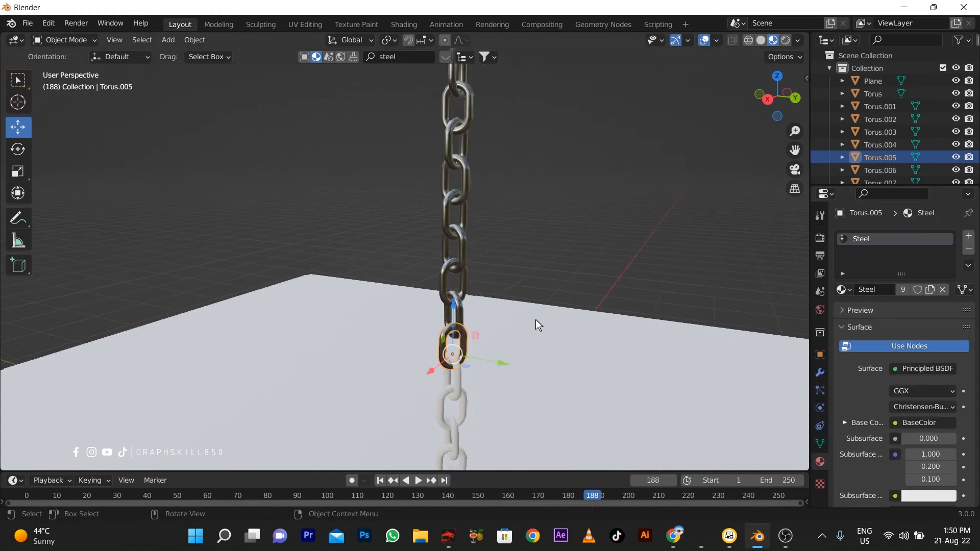
pyautogui.moveTo(535, 320); pyautogui.dragTo(567, 247, button='middle')
pyautogui.click(482, 266)
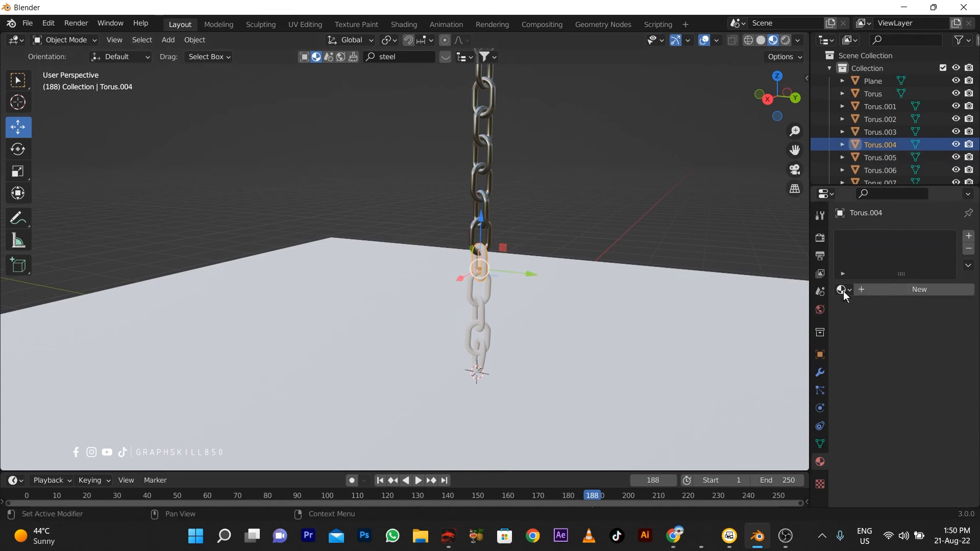
pyautogui.click(844, 290)
pyautogui.click(741, 333)
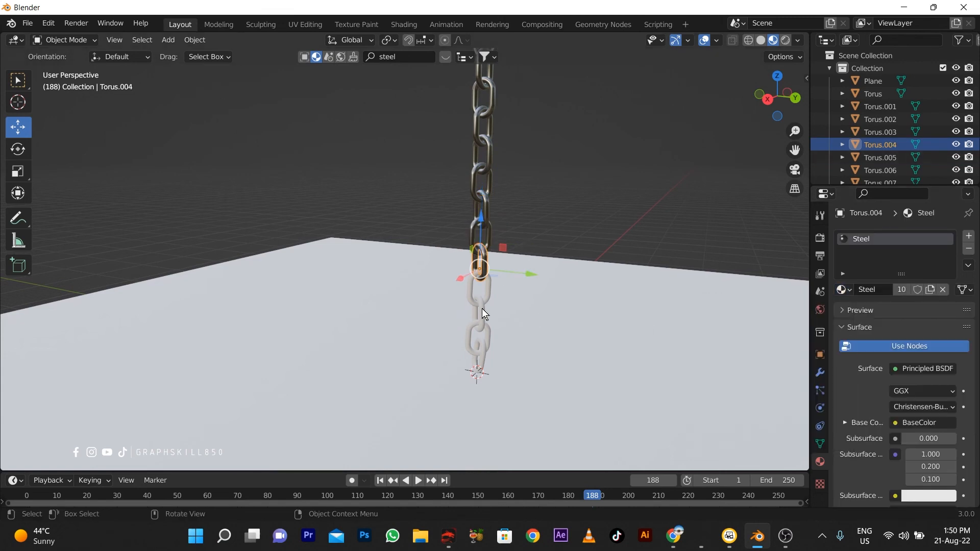
pyautogui.click(481, 305)
pyautogui.click(844, 291)
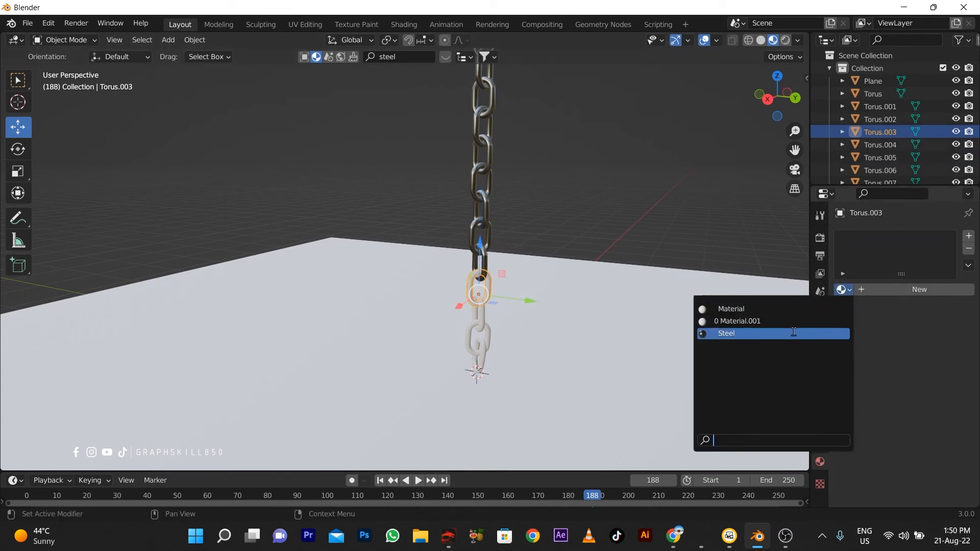
pyautogui.click(752, 333)
# - Assign the existing Steel material to the last three links at the chain's lower end: Torus.002, Torus.001 and Torus
pyautogui.click(483, 323)
pyautogui.click(843, 291)
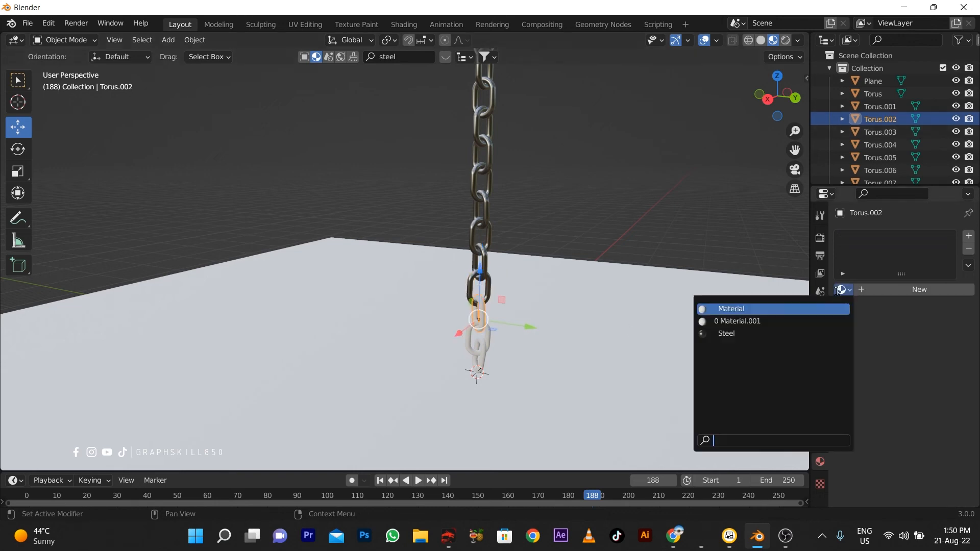
pyautogui.click(765, 333)
pyautogui.click(482, 342)
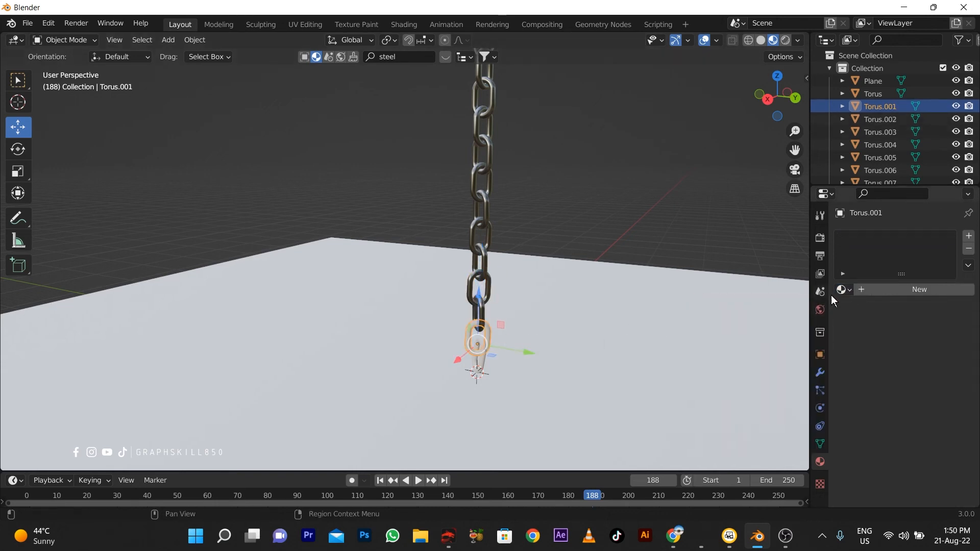
pyautogui.click(844, 290)
pyautogui.click(740, 332)
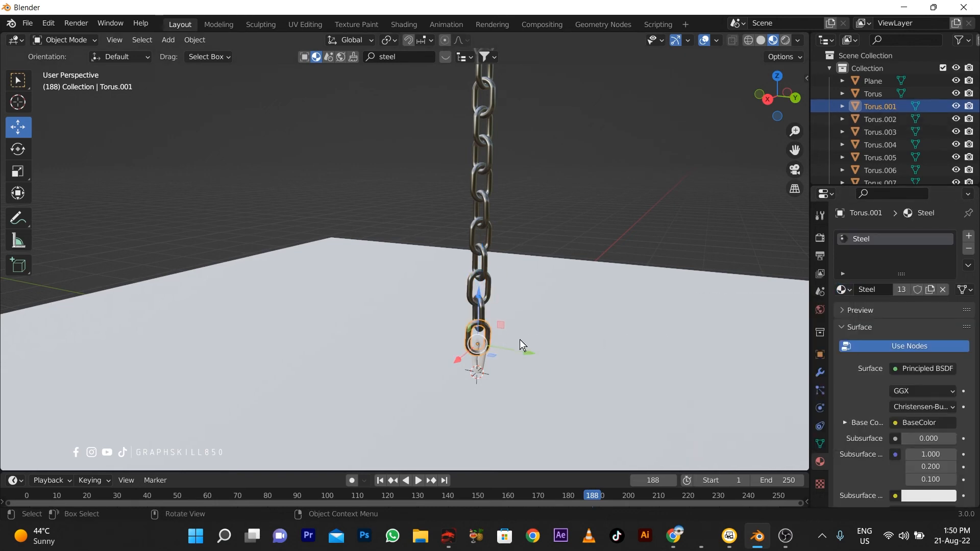
pyautogui.click(479, 360)
pyautogui.click(844, 290)
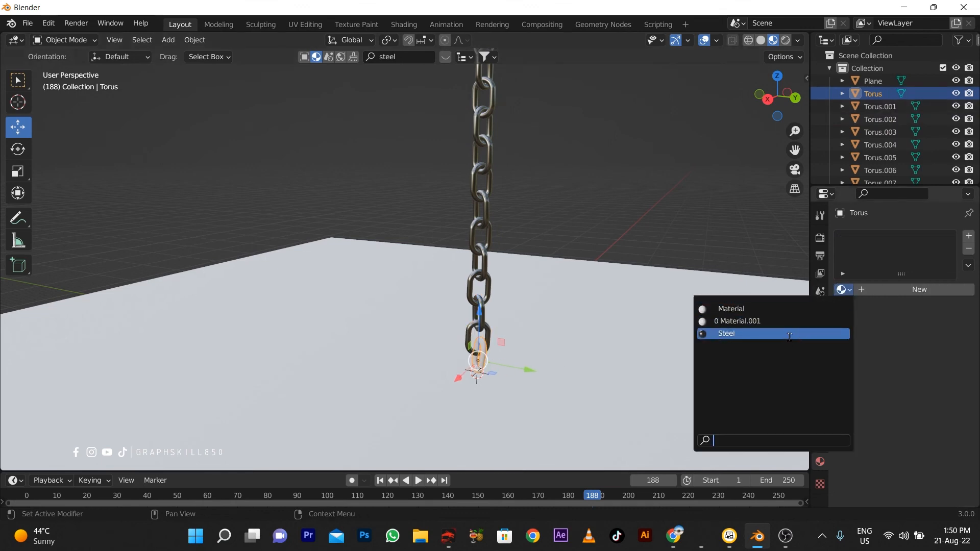
pyautogui.click(741, 333)
# - Play the rigid body simulation and examine the motion of the steel chain from several angles
pyautogui.click(541, 363)
pyautogui.moveTo(542, 362); pyautogui.dragTo(446, 202, button='middle')
pyautogui.moveTo(455, 246); pyautogui.dragTo(459, 271, button='middle')
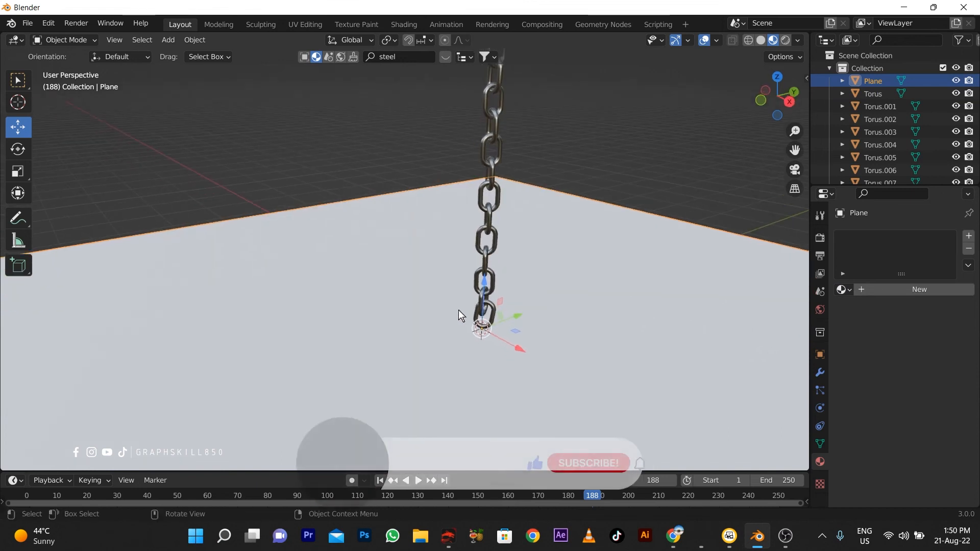
pyautogui.press('space')
pyautogui.moveTo(464, 323); pyautogui.dragTo(463, 352, button='middle')
pyautogui.scroll(2, 494, 286)
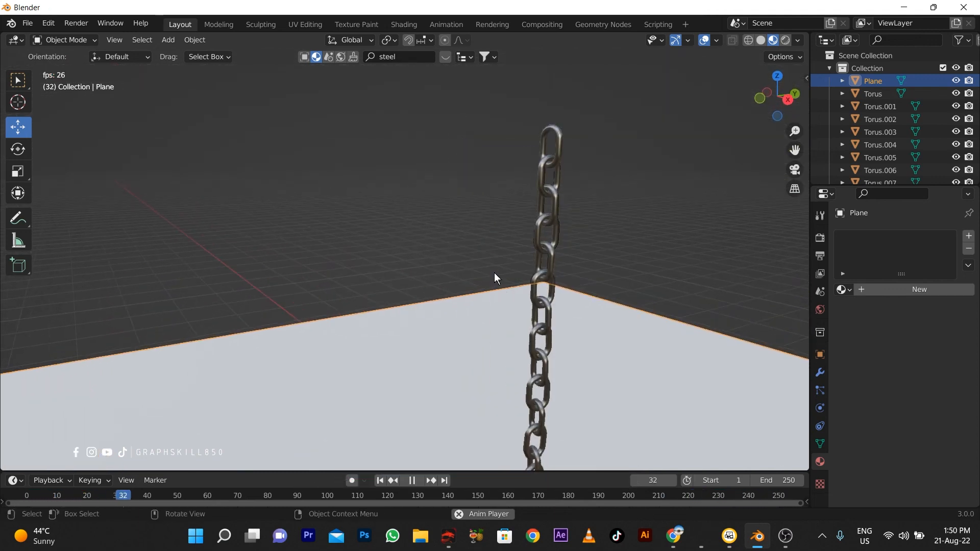
pyautogui.moveTo(459, 295); pyautogui.dragTo(445, 321, button='middle')
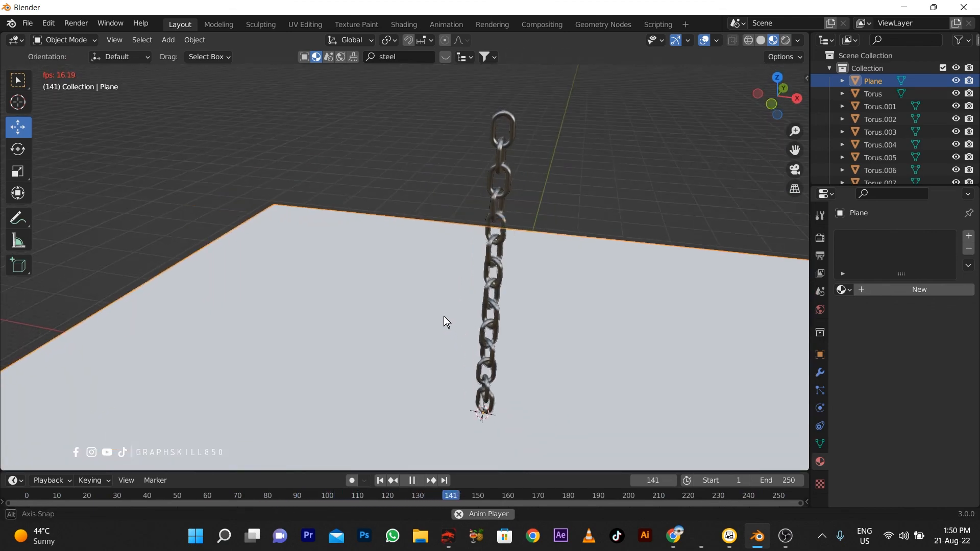